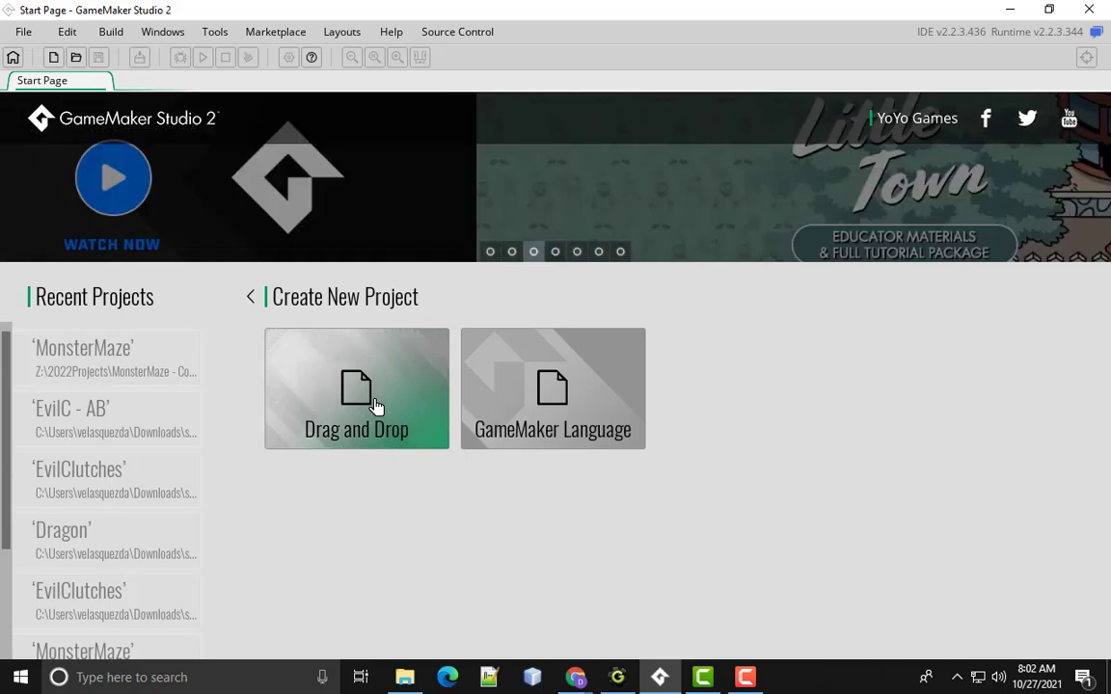
# Create a Drag and Drop project named Lazarus in the 2022Projects folder on Personal (Z:)
pyautogui.click(376, 407)
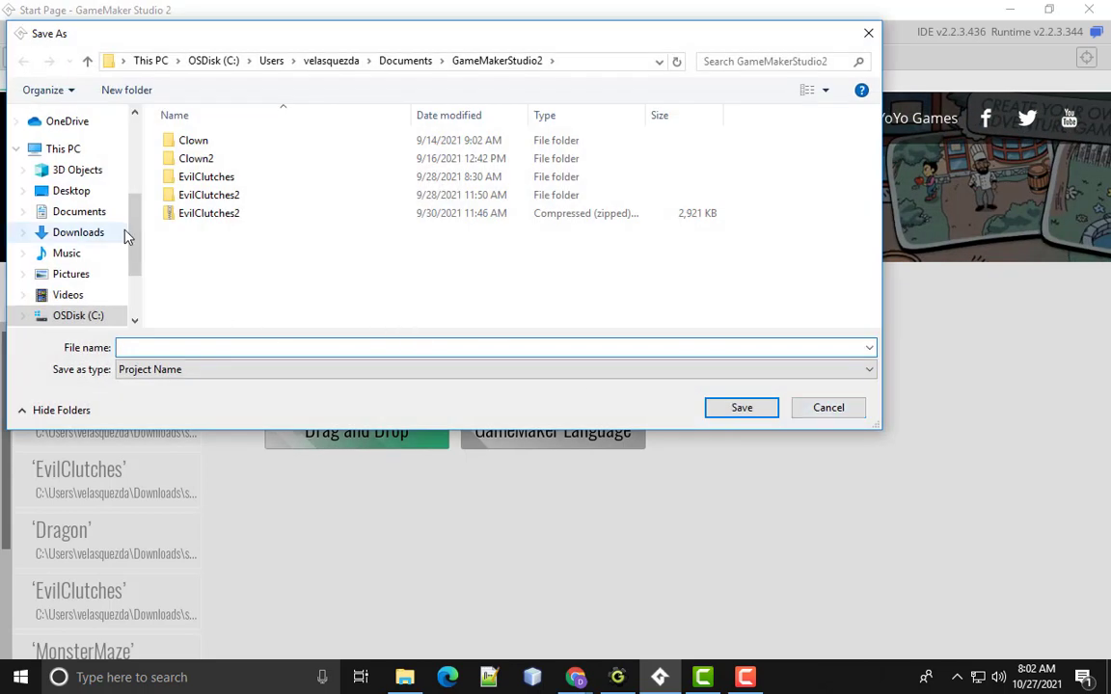
pyautogui.scroll(-1, 89, 252)
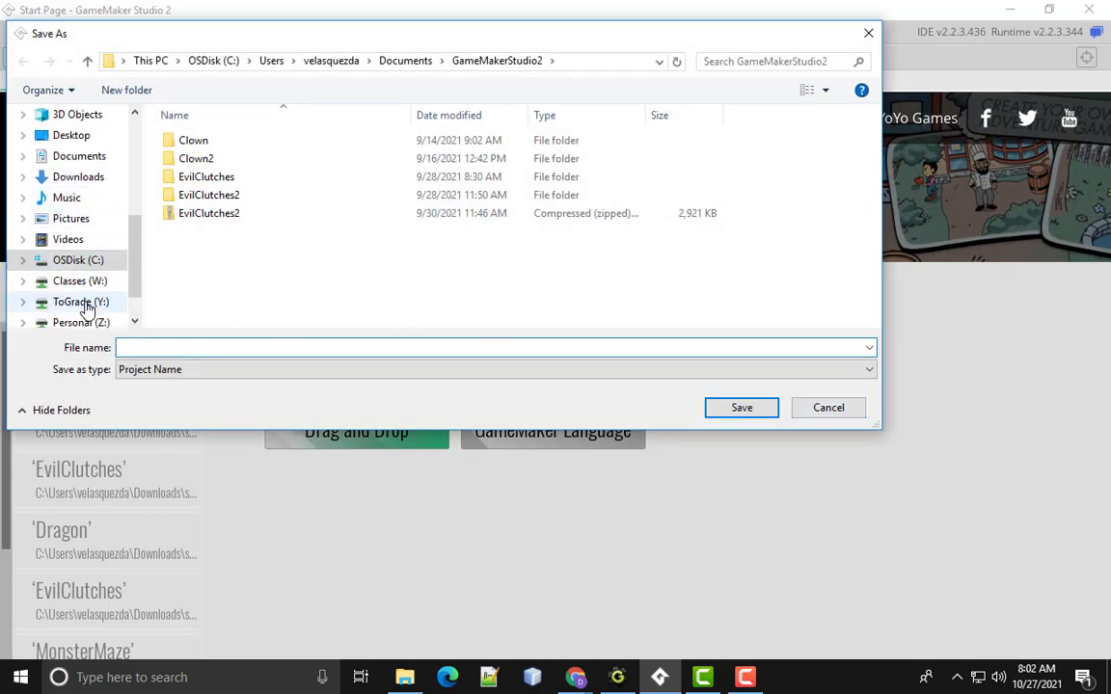
pyautogui.click(85, 322)
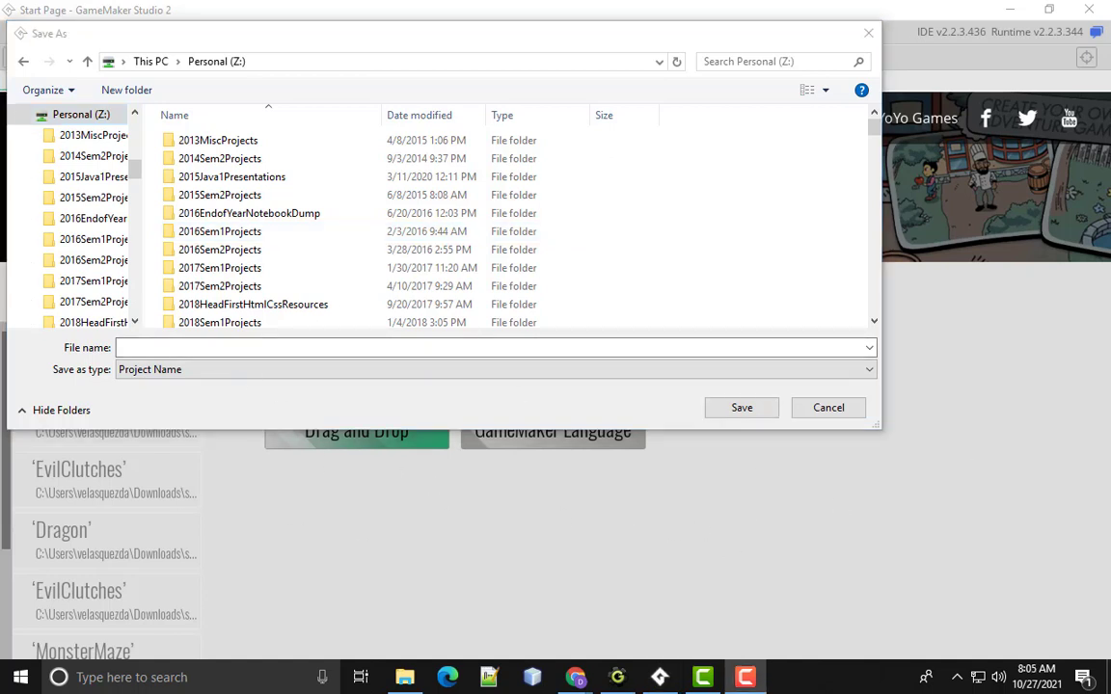
pyautogui.scroll(-3, 241, 248)
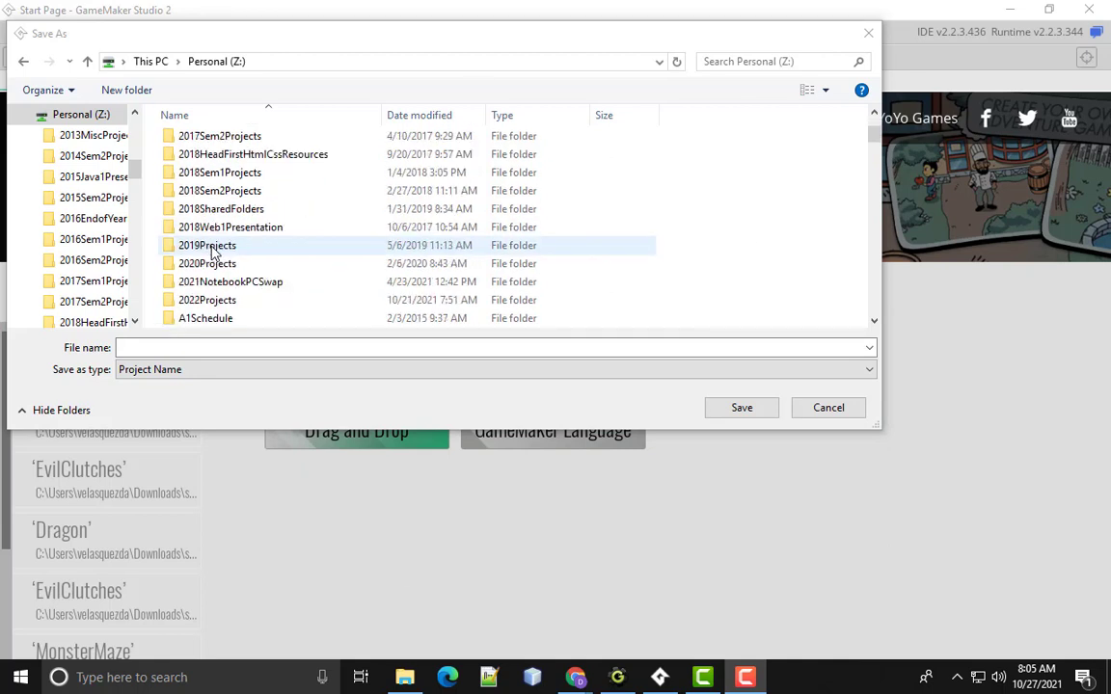
pyautogui.doubleClick(216, 299)
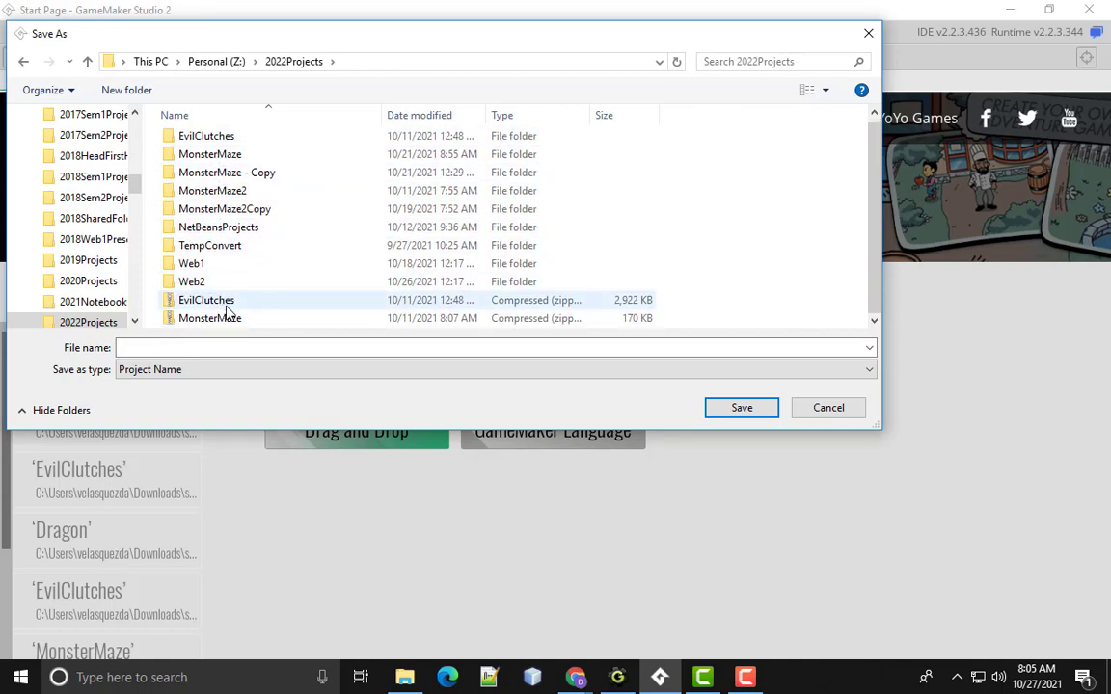
pyautogui.scroll(-1, 447, 320)
pyautogui.click(206, 345)
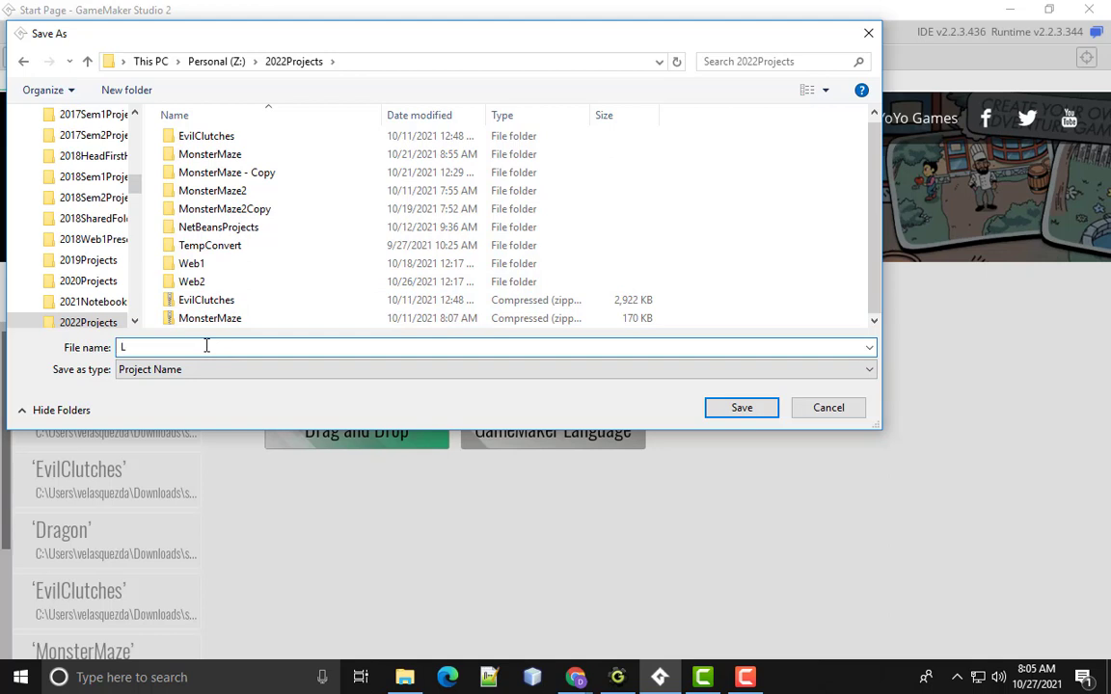
pyautogui.write('Lazarus')
pyautogui.click(744, 408)
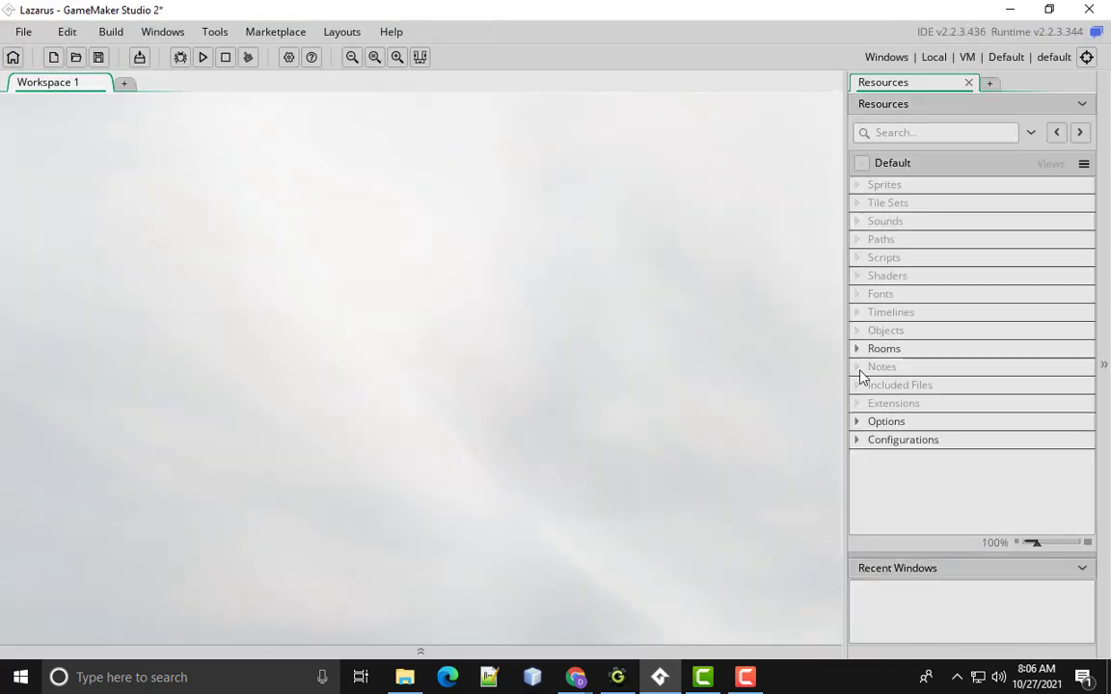
# Expand the Rooms group and open room0 in the Room Editor
pyautogui.click(857, 349)
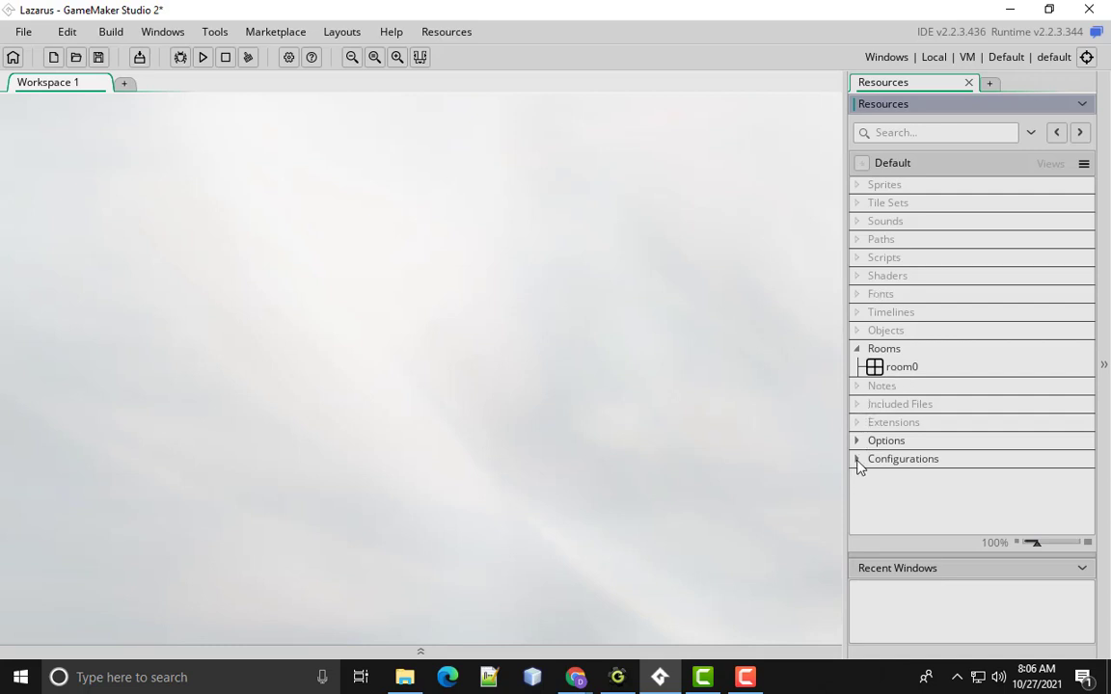
pyautogui.doubleClick(904, 371)
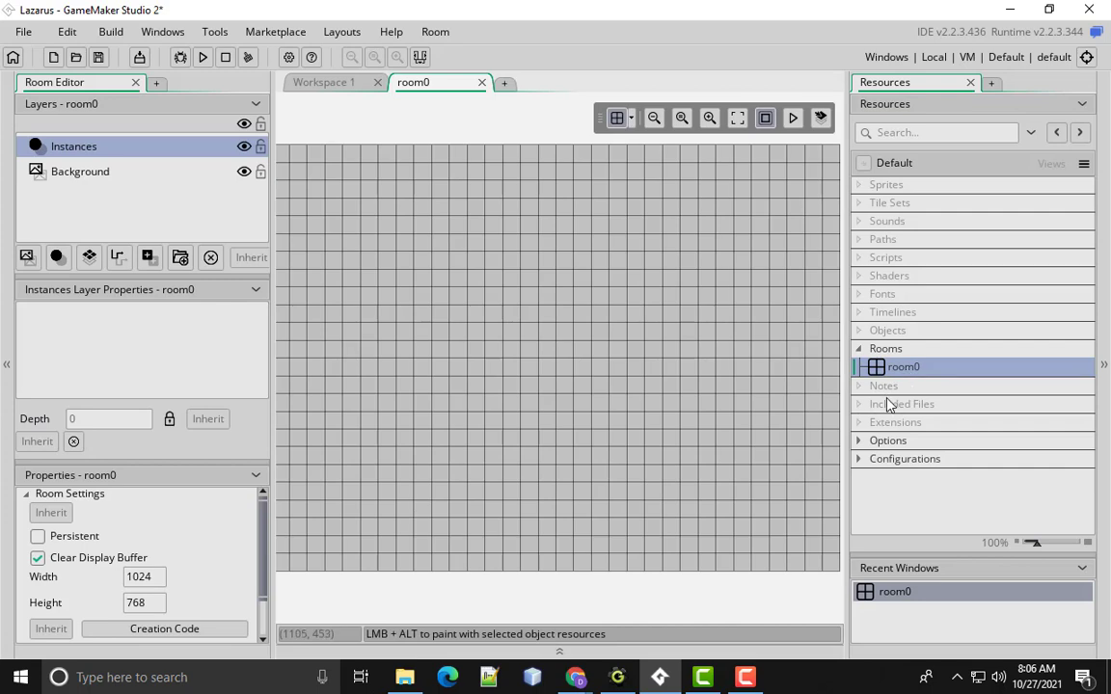
pyautogui.click(617, 677)
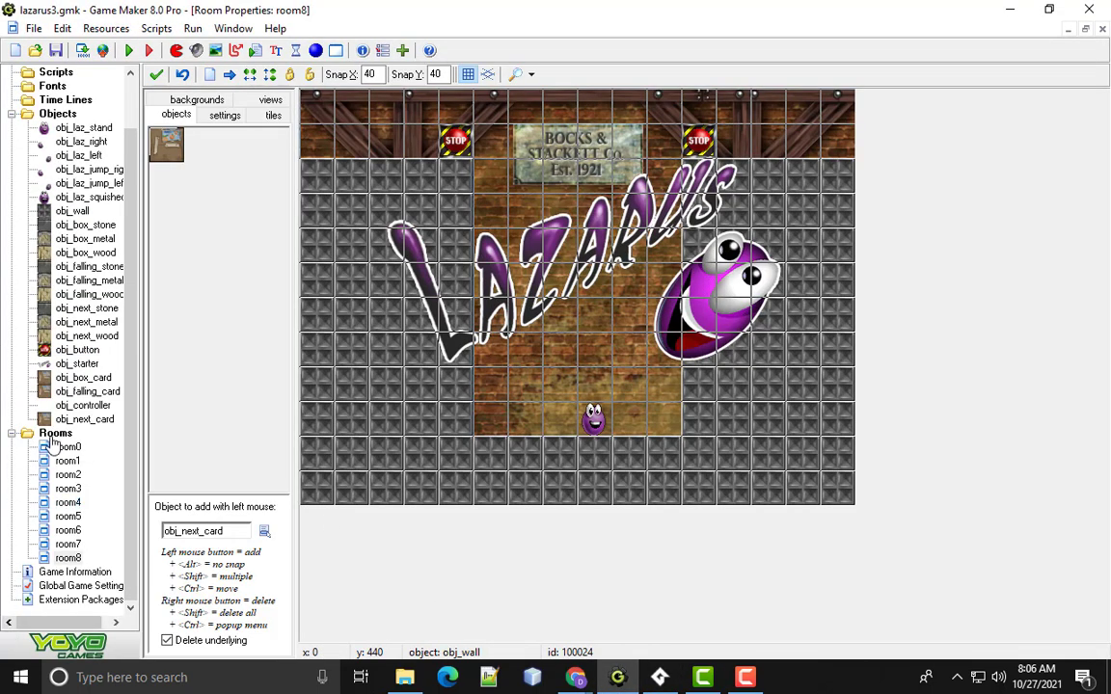
# View the old lazarus3 project's room0 in Game Maker 8 as a layout reference
pyautogui.scroll(2, 46, 400)
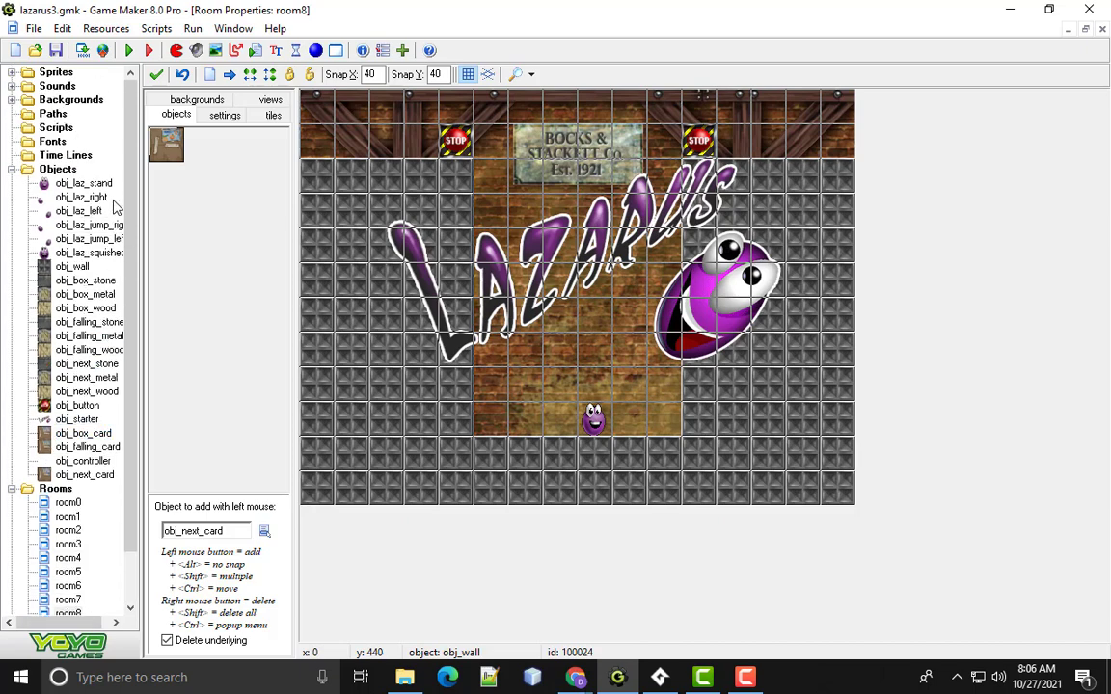
pyautogui.scroll(-2, 77, 386)
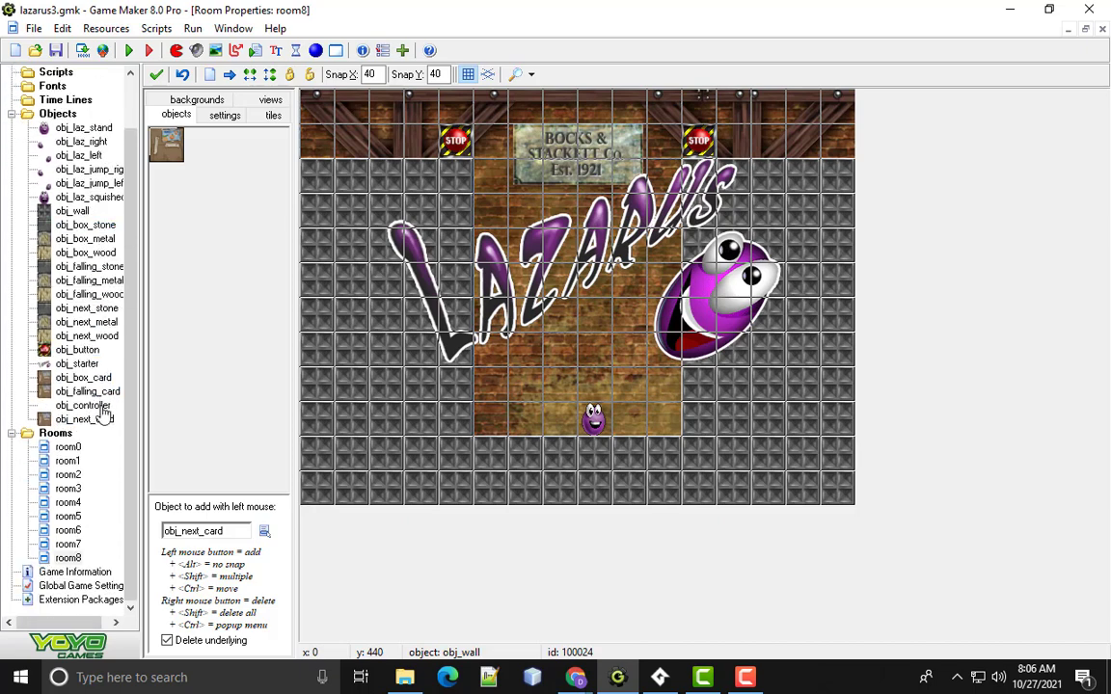
pyautogui.doubleClick(68, 449)
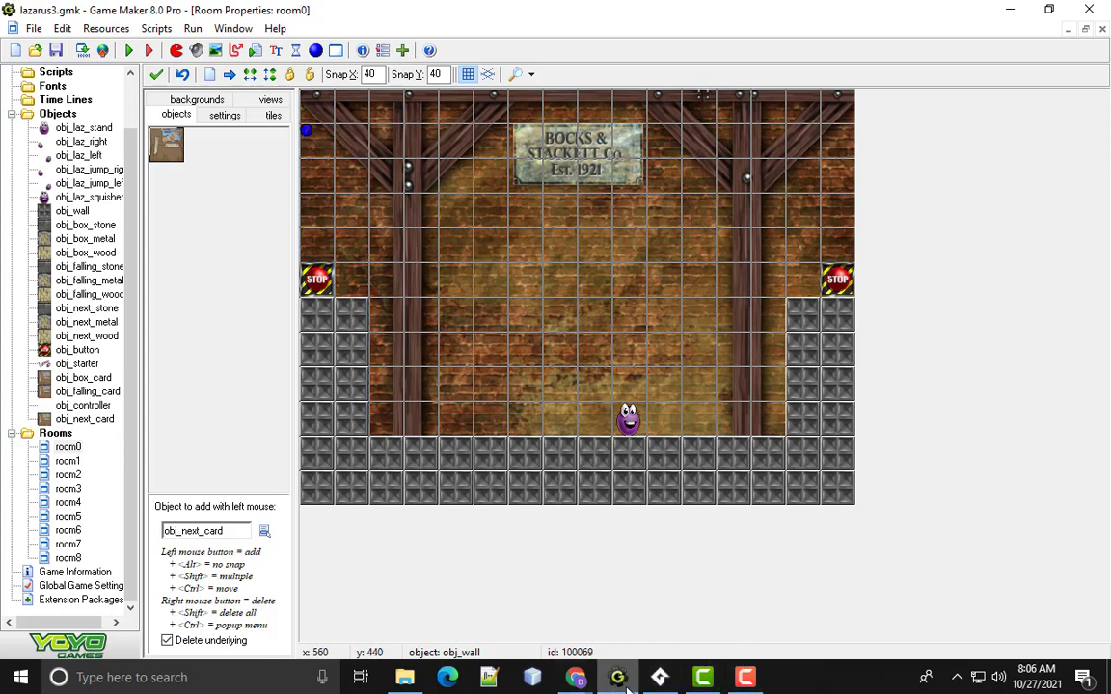
pyautogui.click(660, 676)
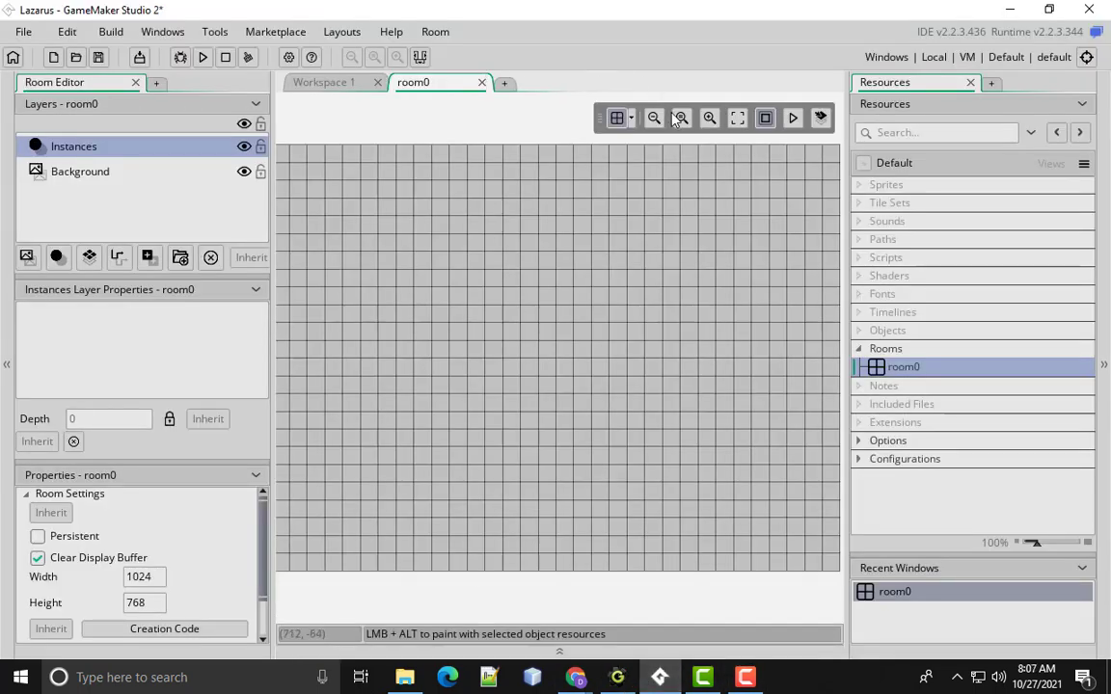
# Set the room grid's Grid X and Grid Y to 40
pyautogui.click(630, 119)
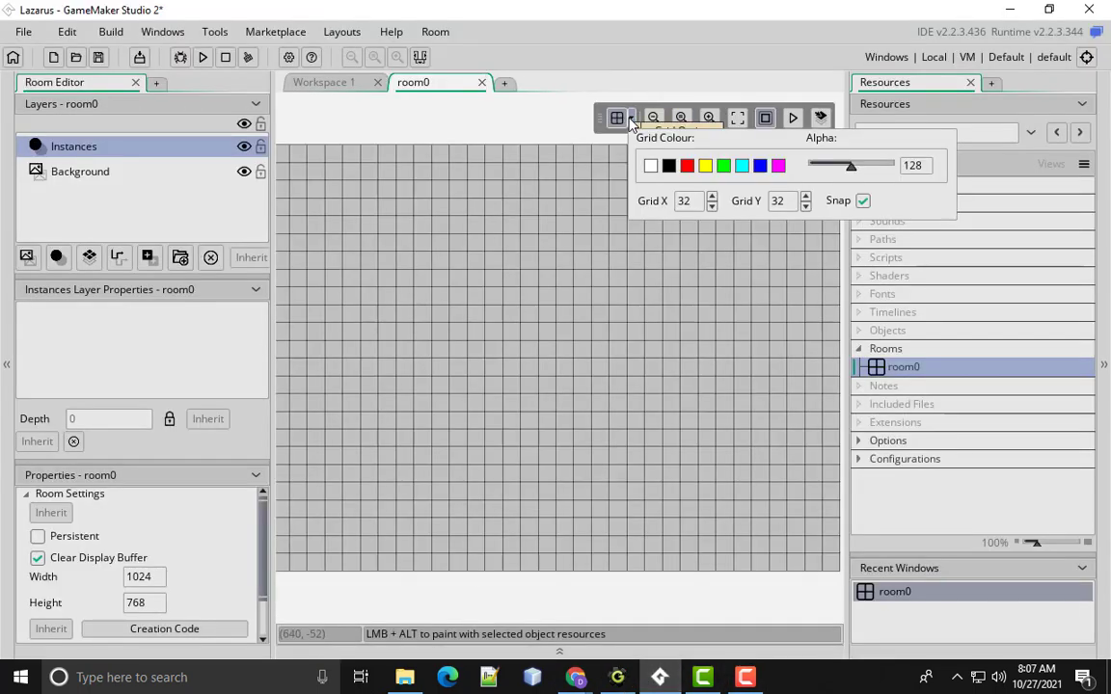
pyautogui.doubleClick(677, 203)
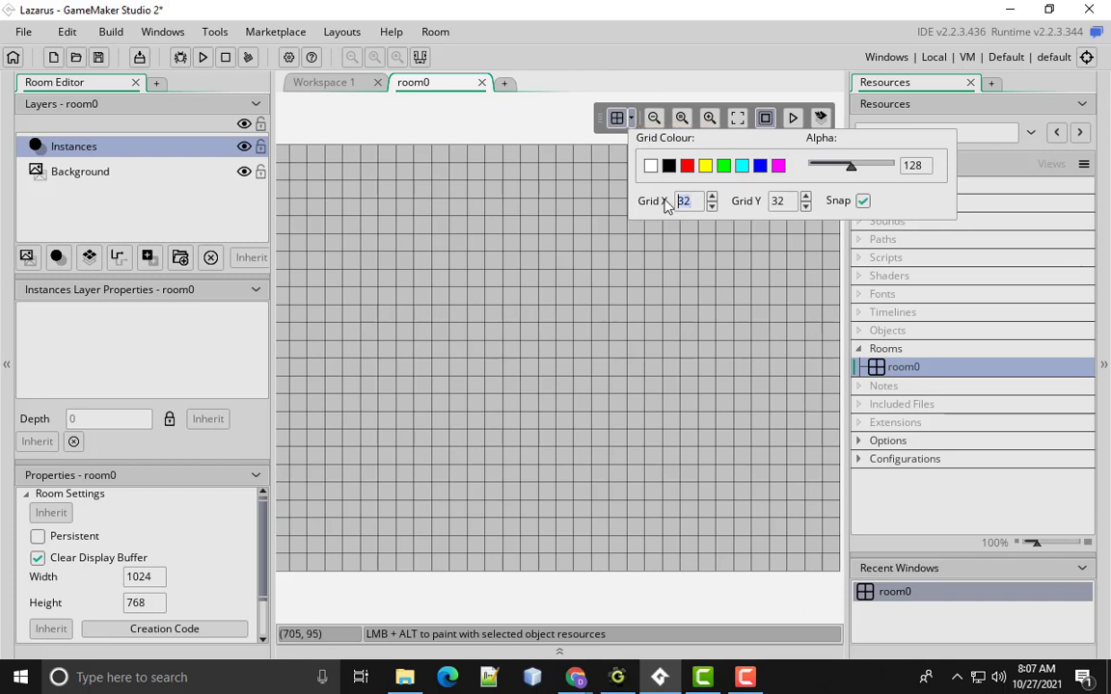
pyautogui.write('40')
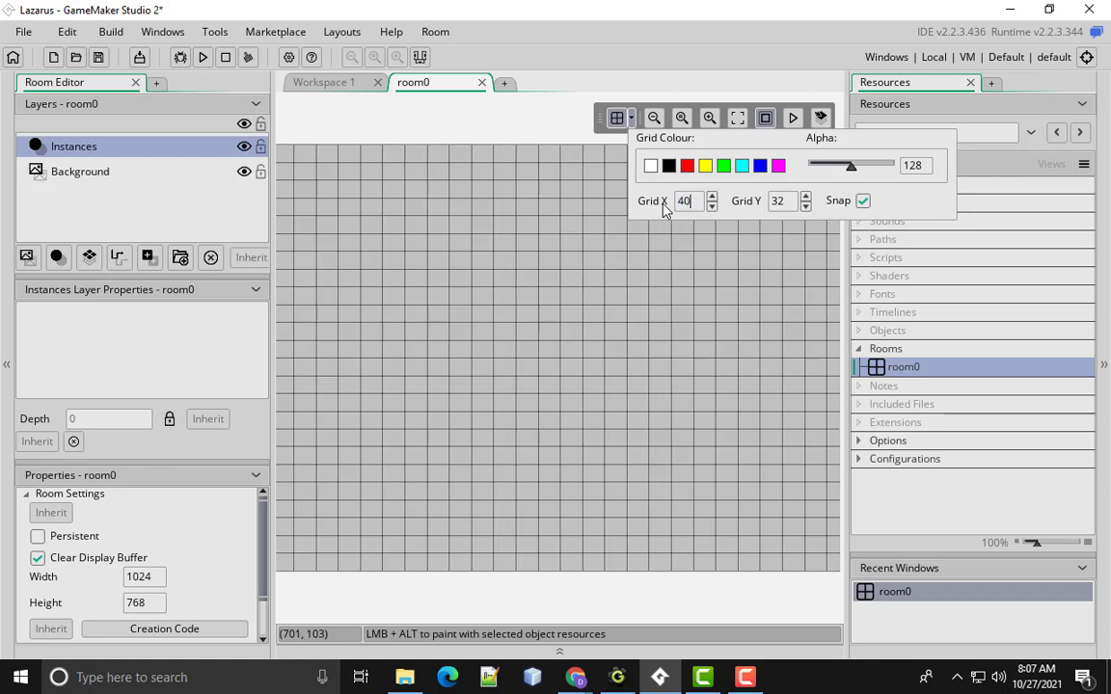
pyautogui.click(788, 200)
pyautogui.press('BackSpace')
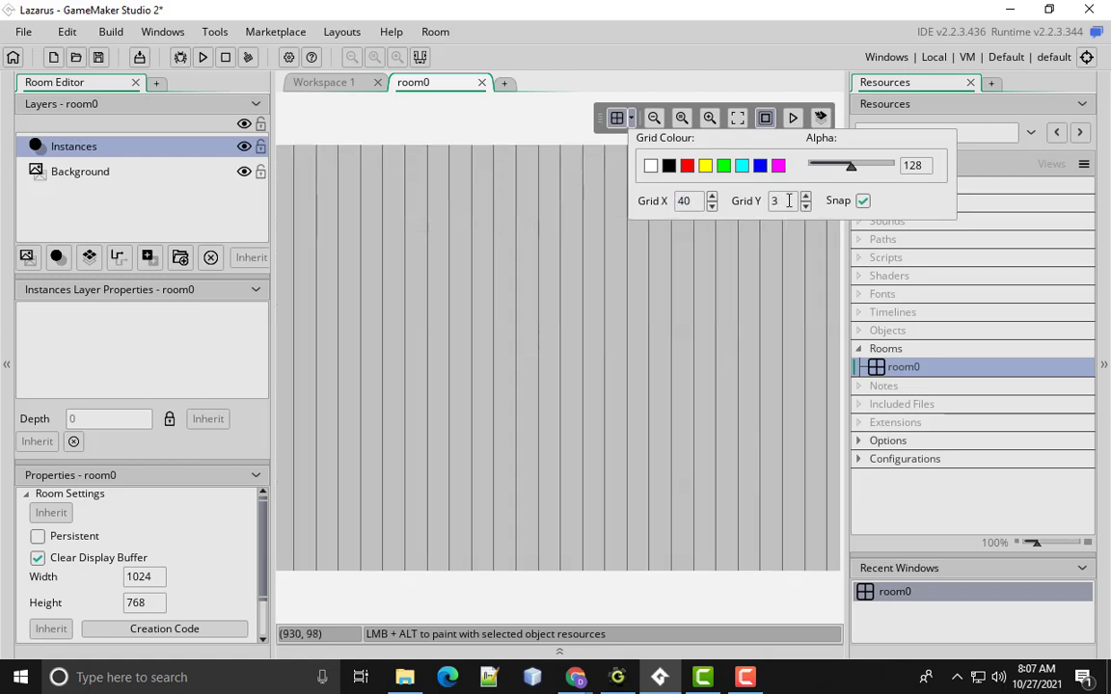
pyautogui.write('40')
pyautogui.press('BackSpace')
pyautogui.press('BackSpace')
pyautogui.press('BackSpace')
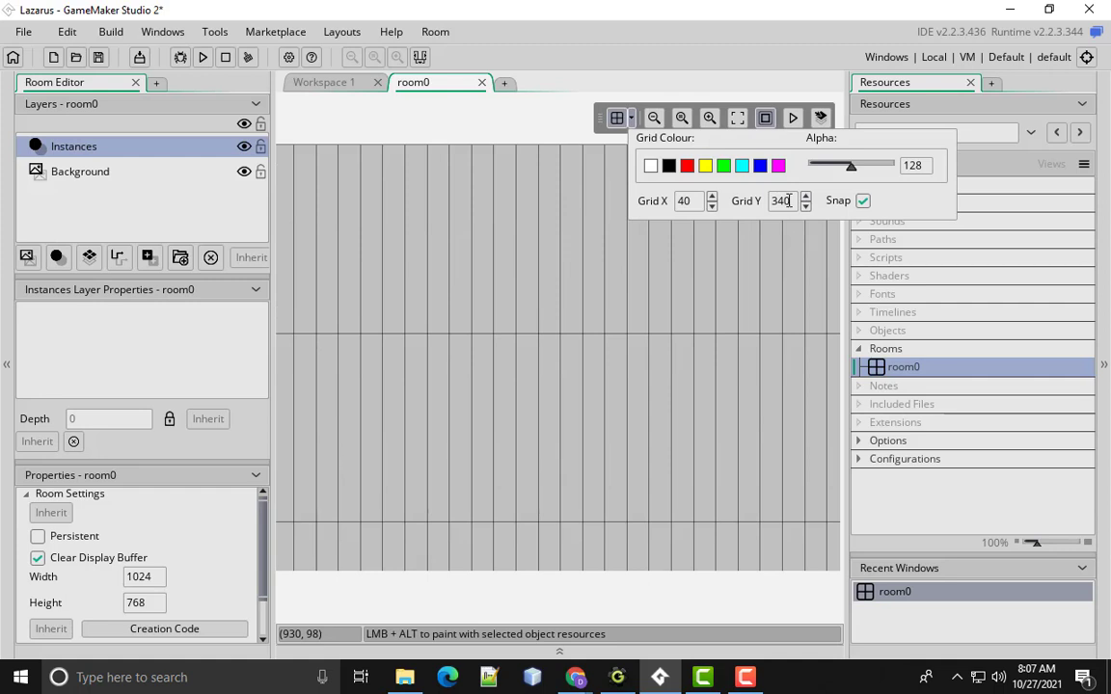
pyautogui.write('40')
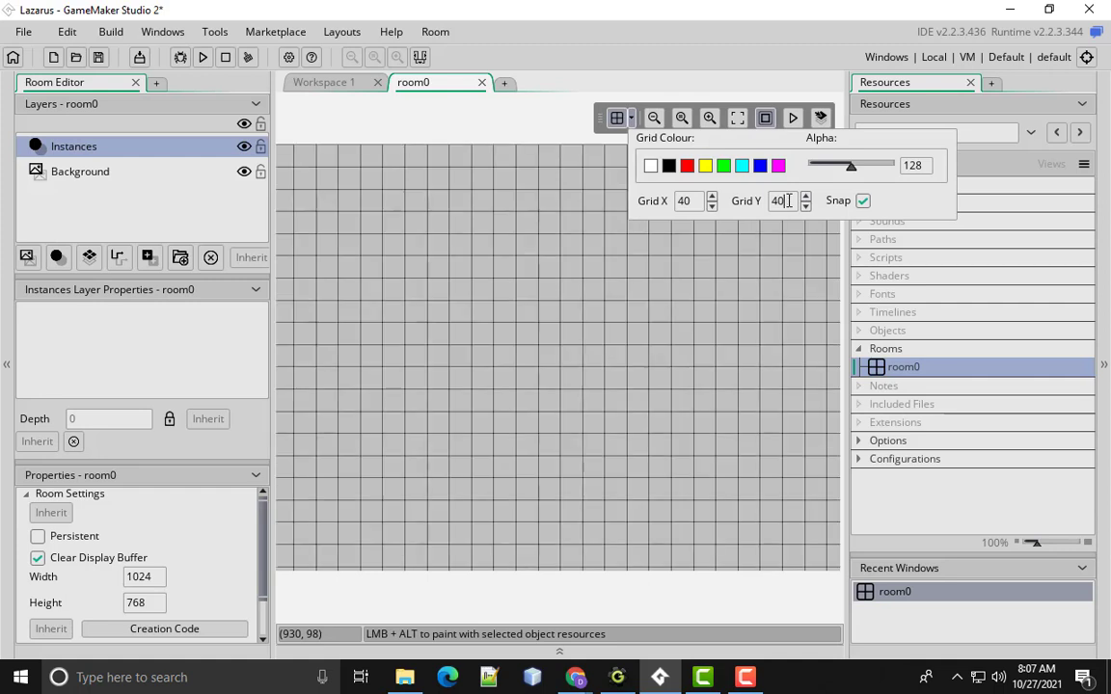
pyautogui.click(756, 329)
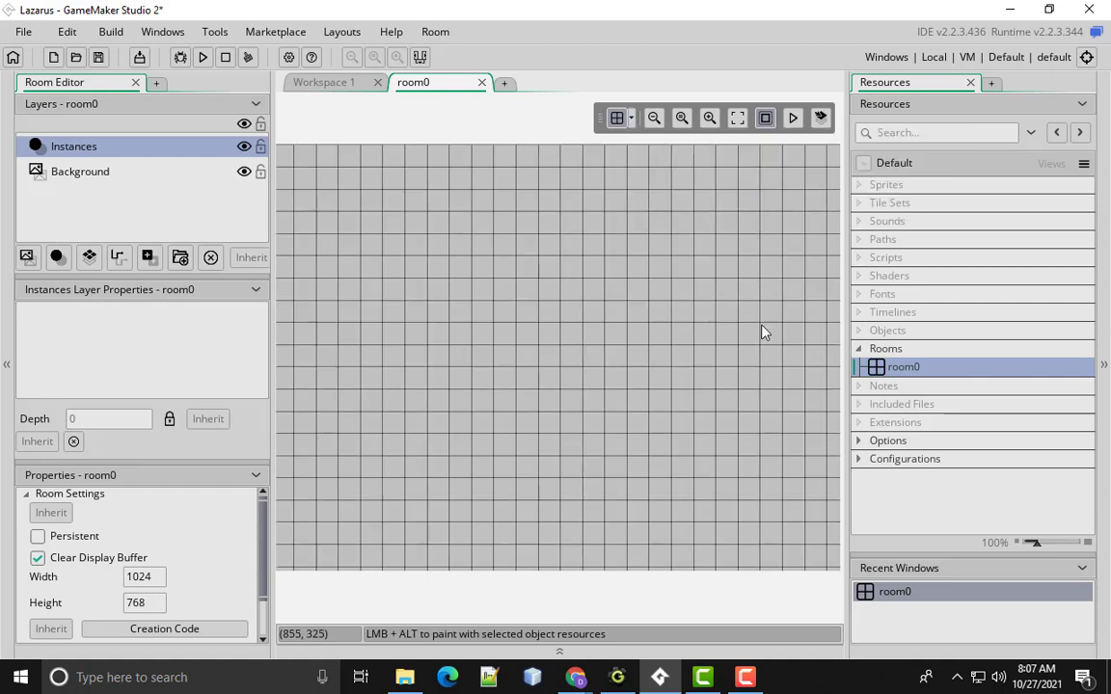
# Toggle the grid off and on, then recheck the 40×40 grid settings
pyautogui.click(618, 118)
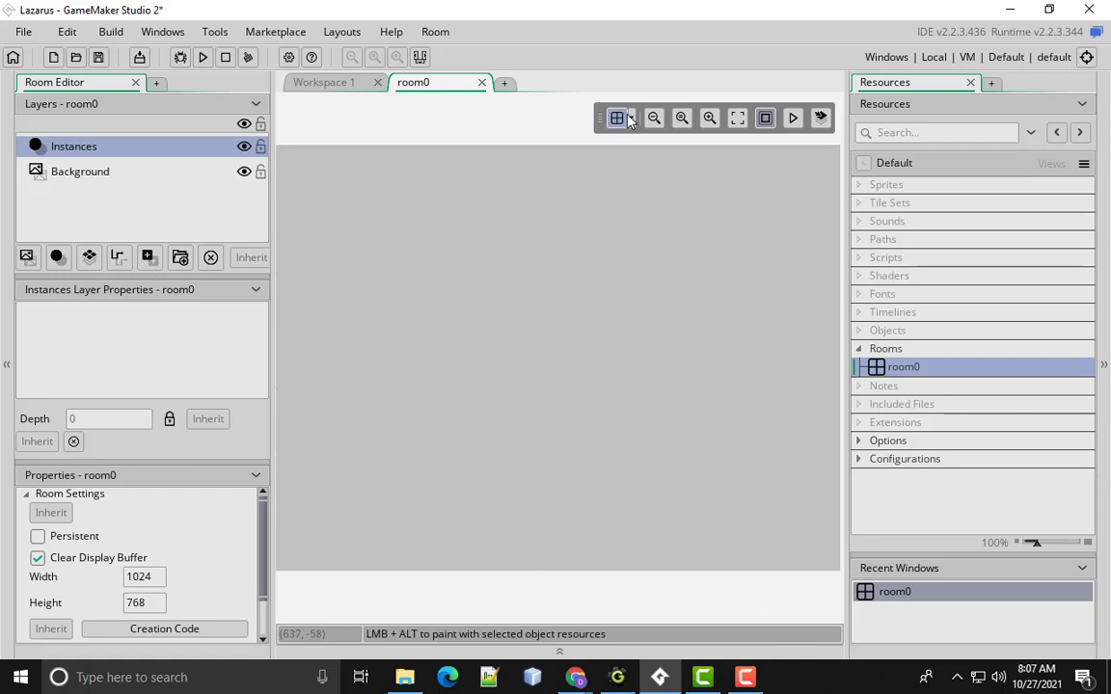
pyautogui.click(617, 118)
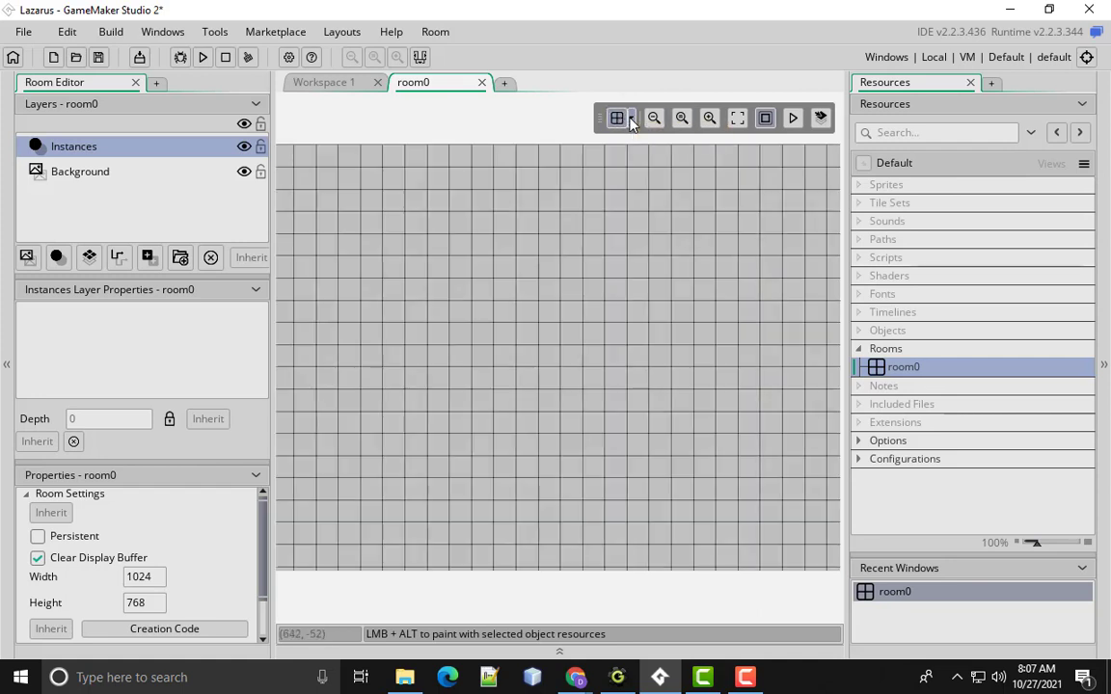
pyautogui.click(631, 118)
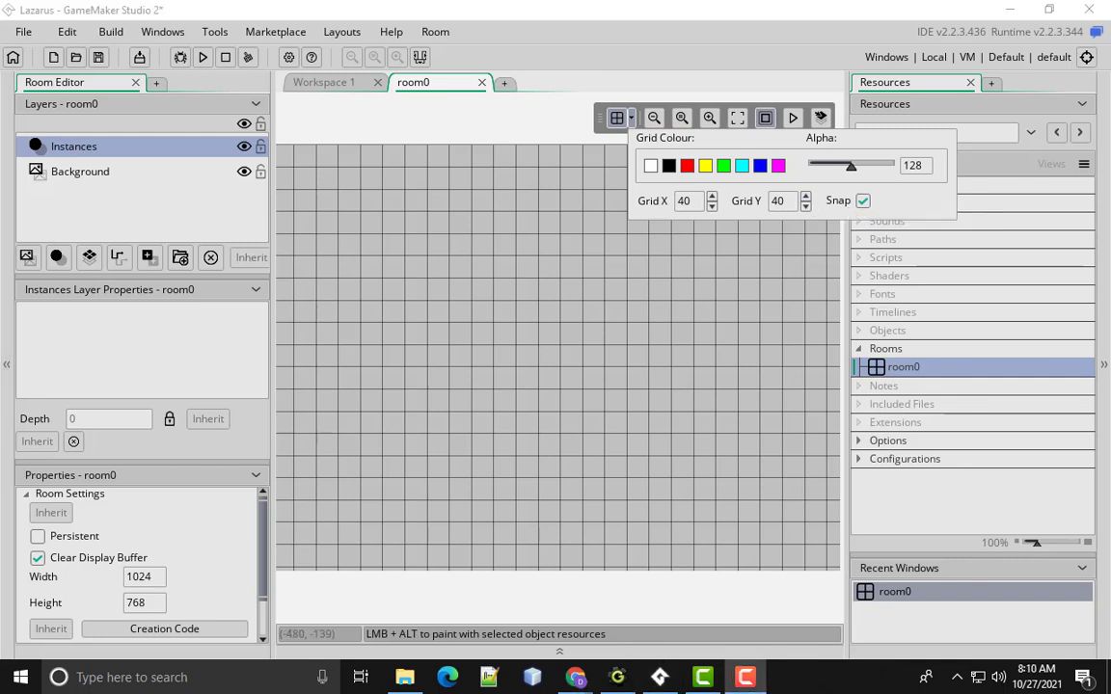
pyautogui.click(691, 305)
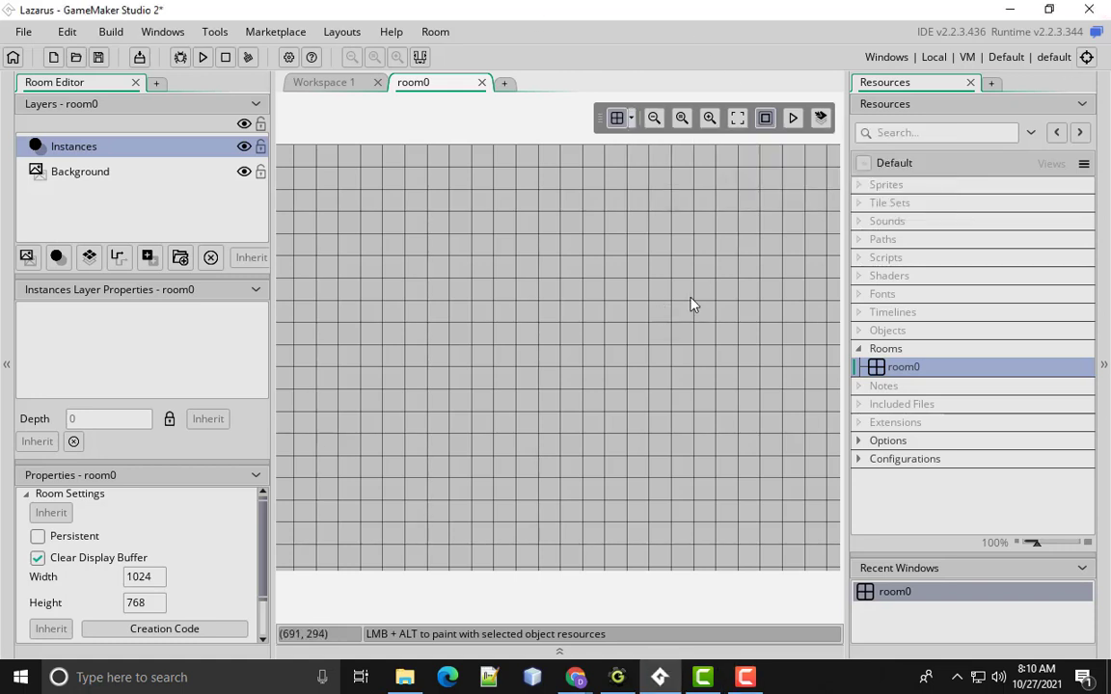
# Create a new sprite under Sprites and name it spr_wall after clearing the invalid-name error
pyautogui.click(858, 186)
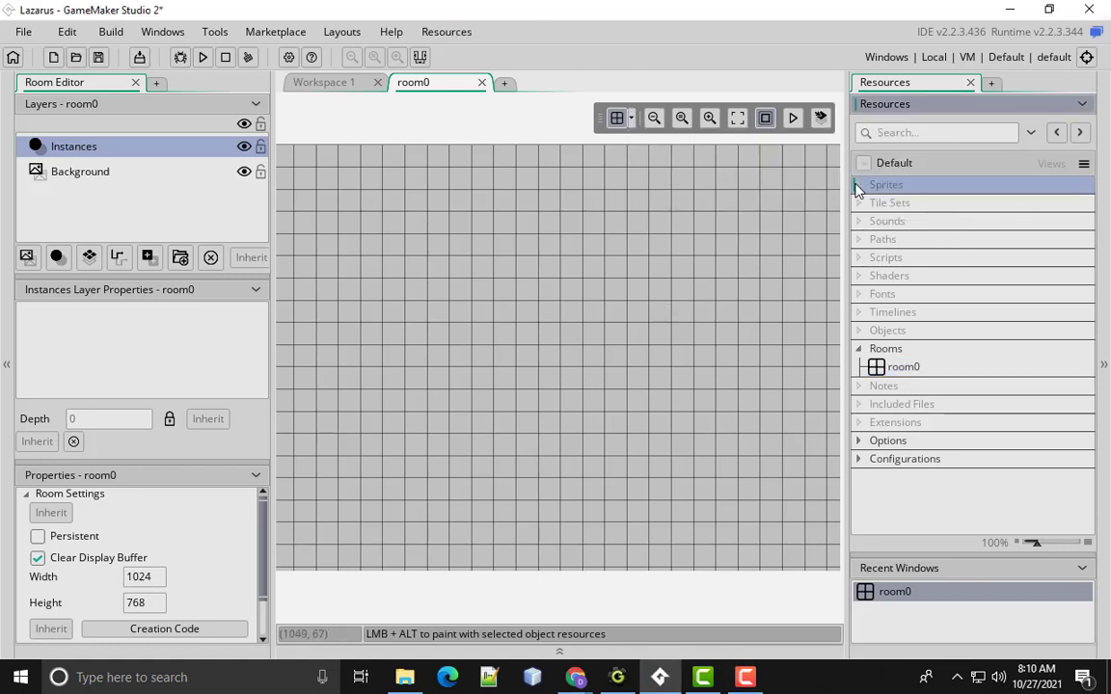
pyautogui.rightClick(858, 189)
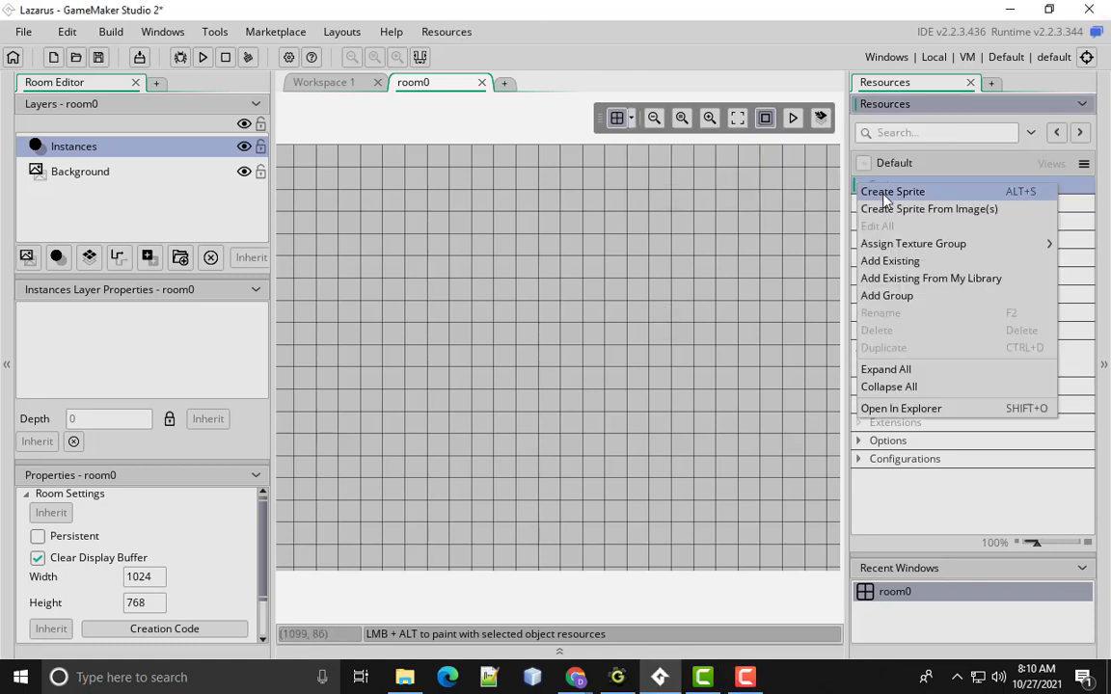
pyautogui.click(885, 195)
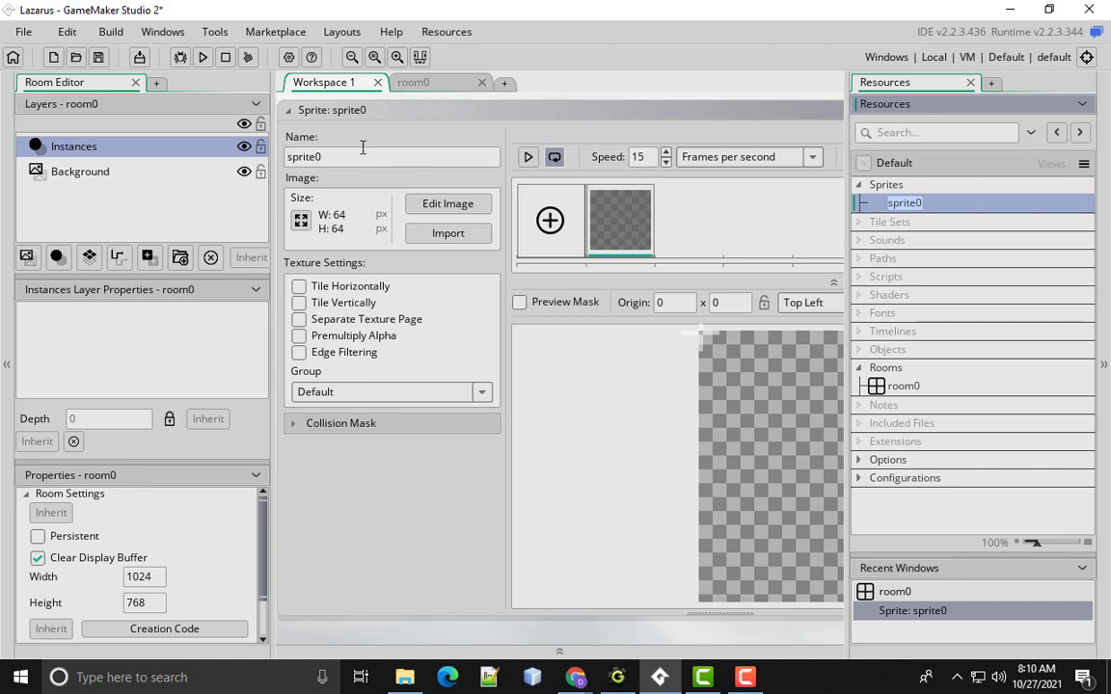
pyautogui.press('BackSpace')
pyautogui.press('Return')
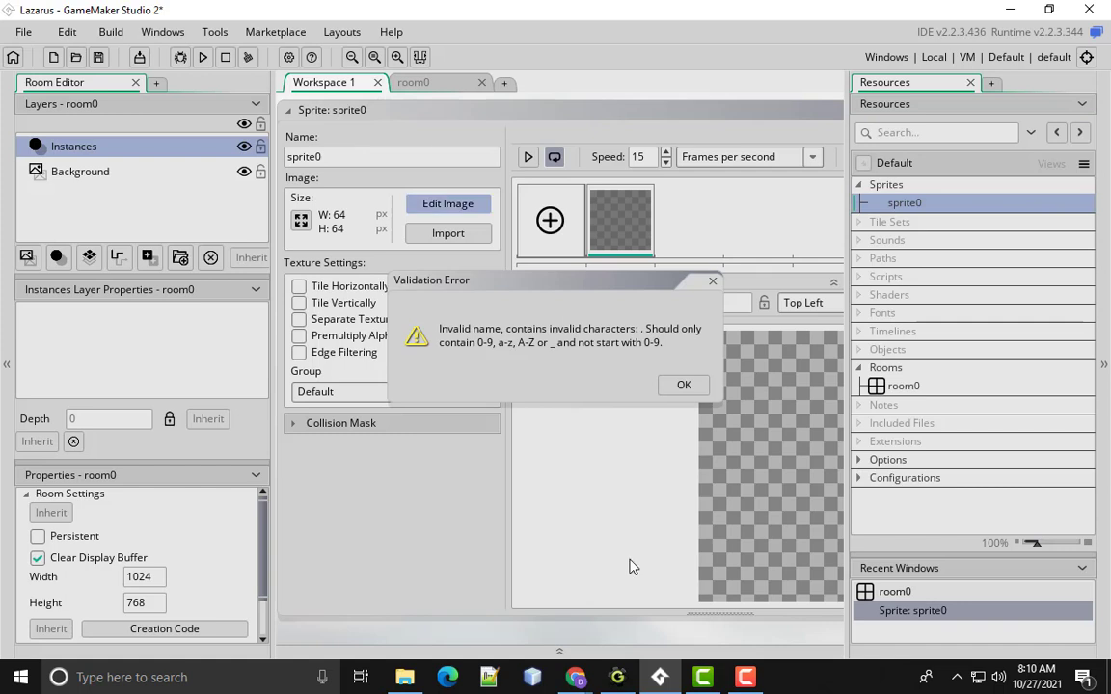
pyautogui.click(688, 385)
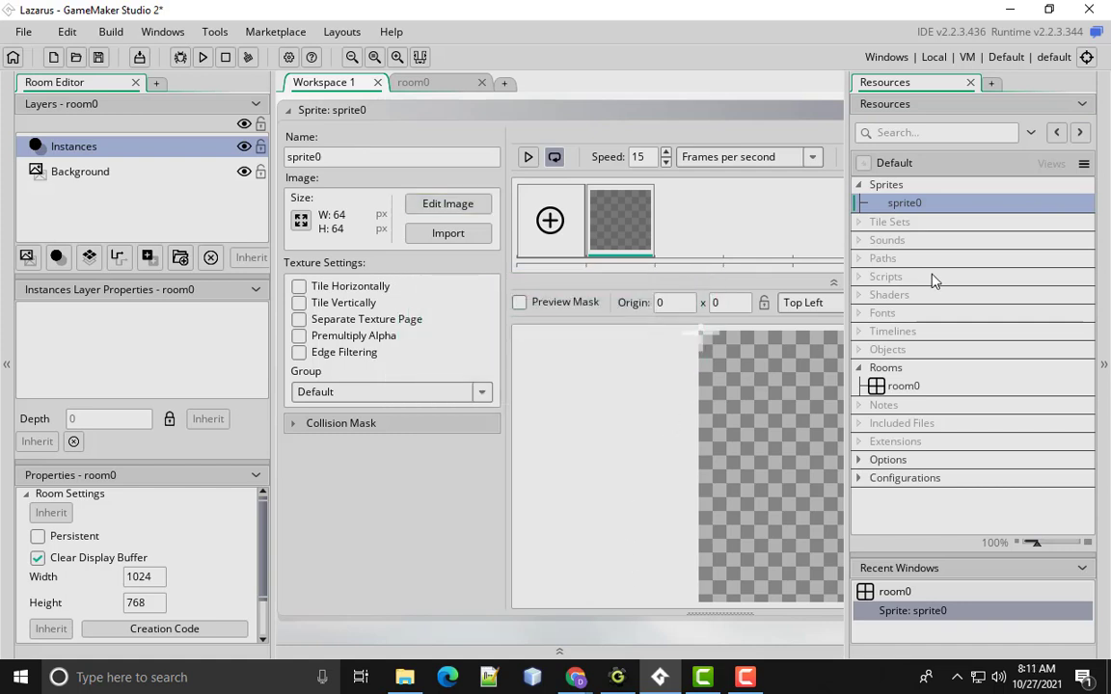
pyautogui.click(292, 153)
pyautogui.press('BackSpace')
pyautogui.press('BackSpace')
pyautogui.press('BackSpace')
pyautogui.press('BackSpace')
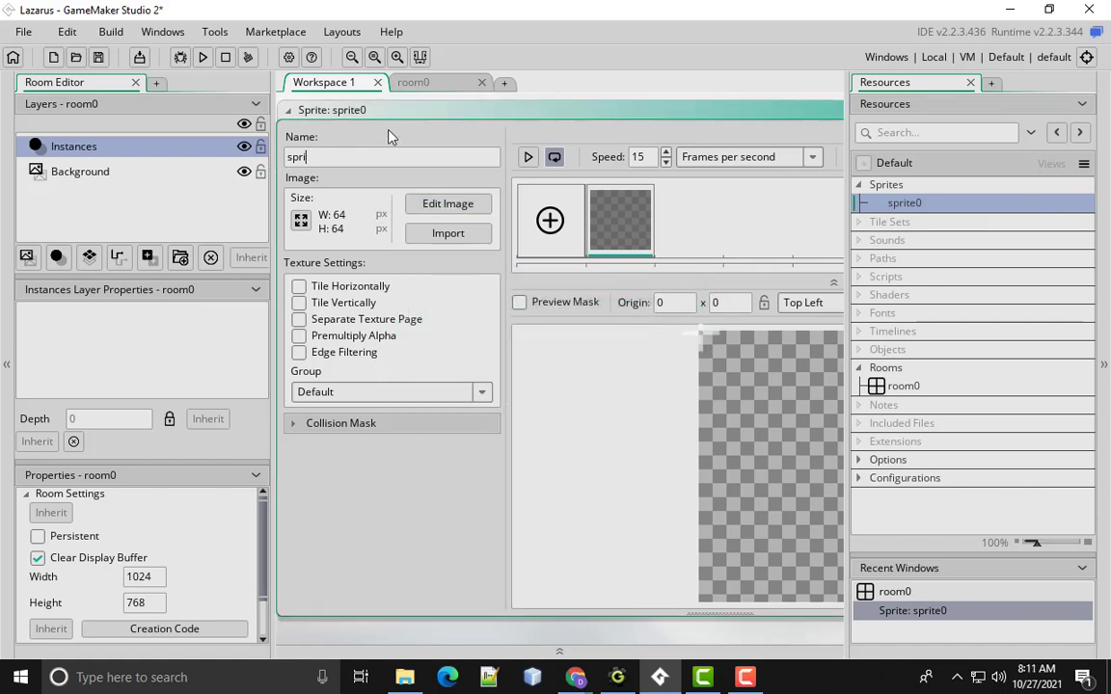
pyautogui.write('_wall')
# Import the Wall image from Desktop > Classes > Game Design 1 > 04.0Lazarus into spr_wall
pyautogui.click(460, 235)
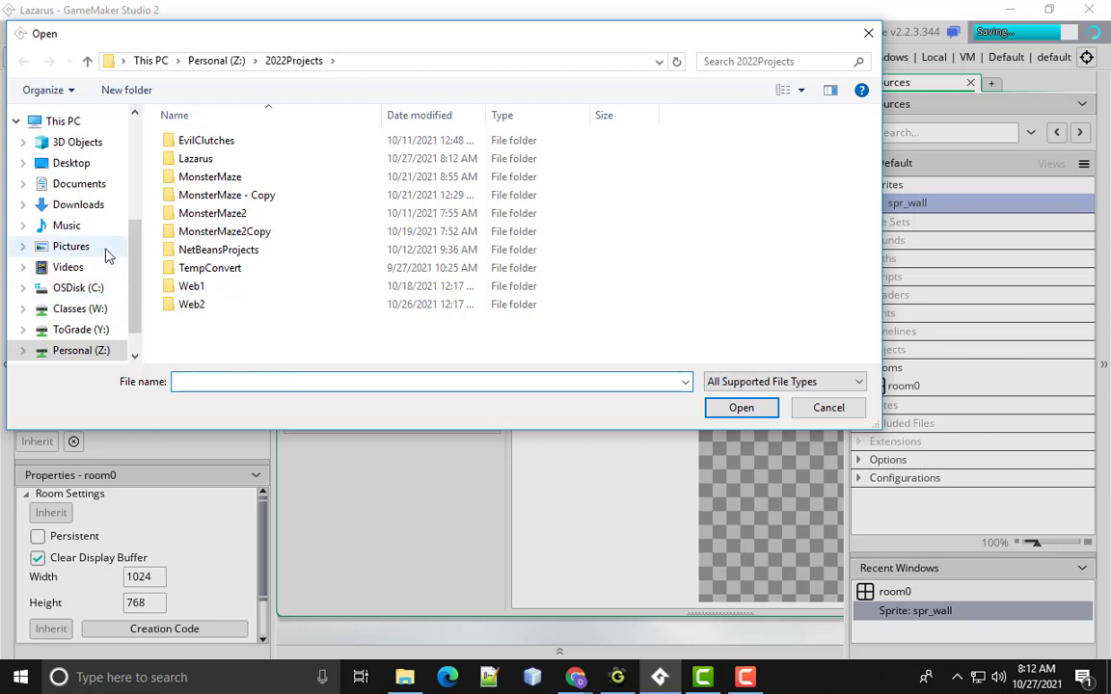
pyautogui.click(73, 169)
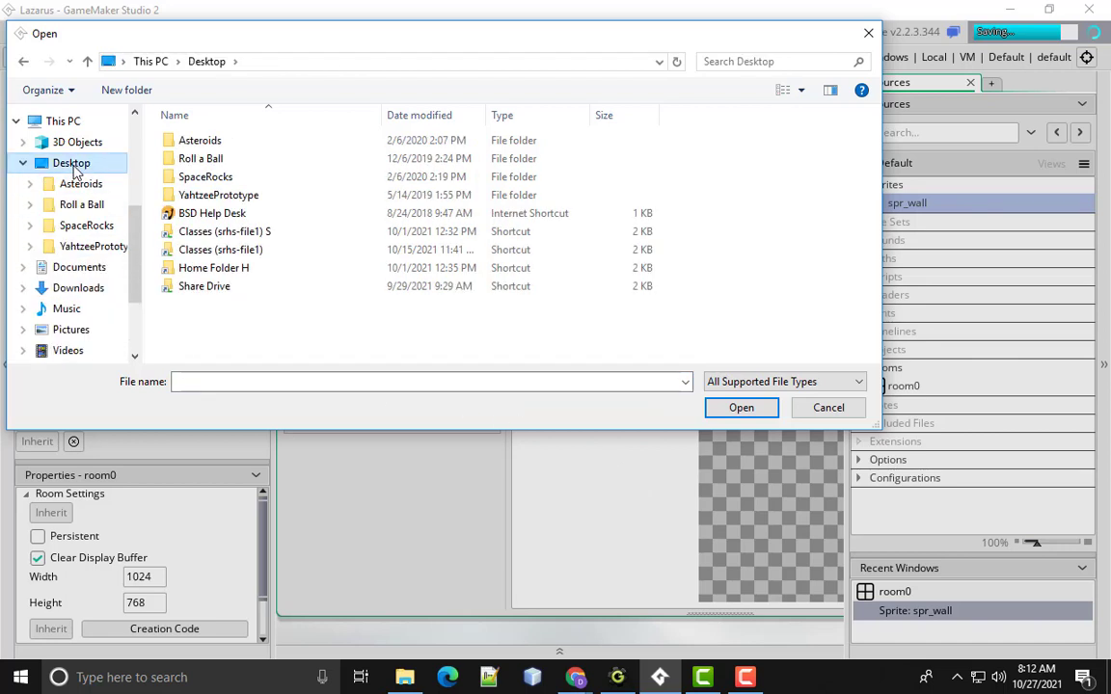
pyautogui.doubleClick(249, 236)
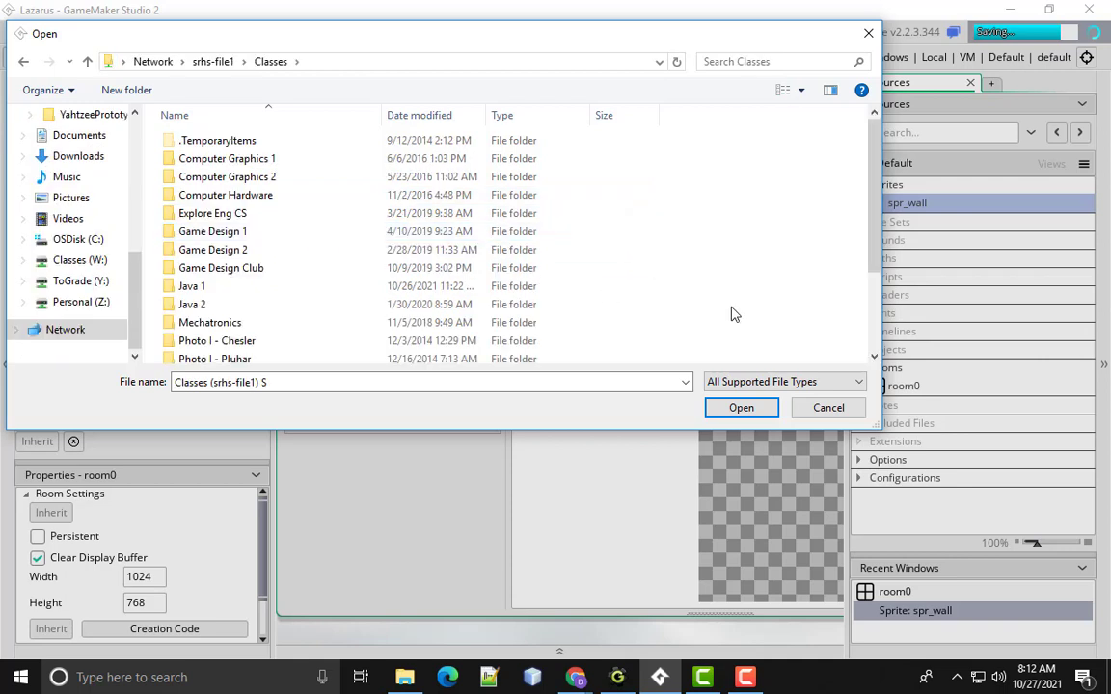
pyautogui.doubleClick(243, 234)
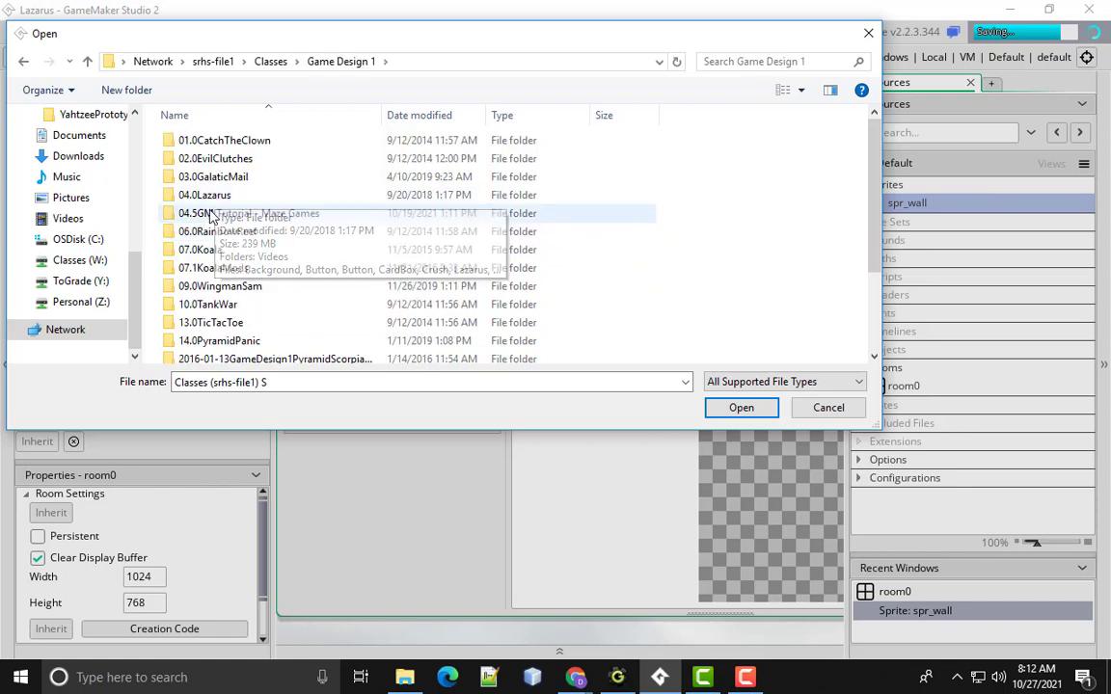
pyautogui.doubleClick(208, 197)
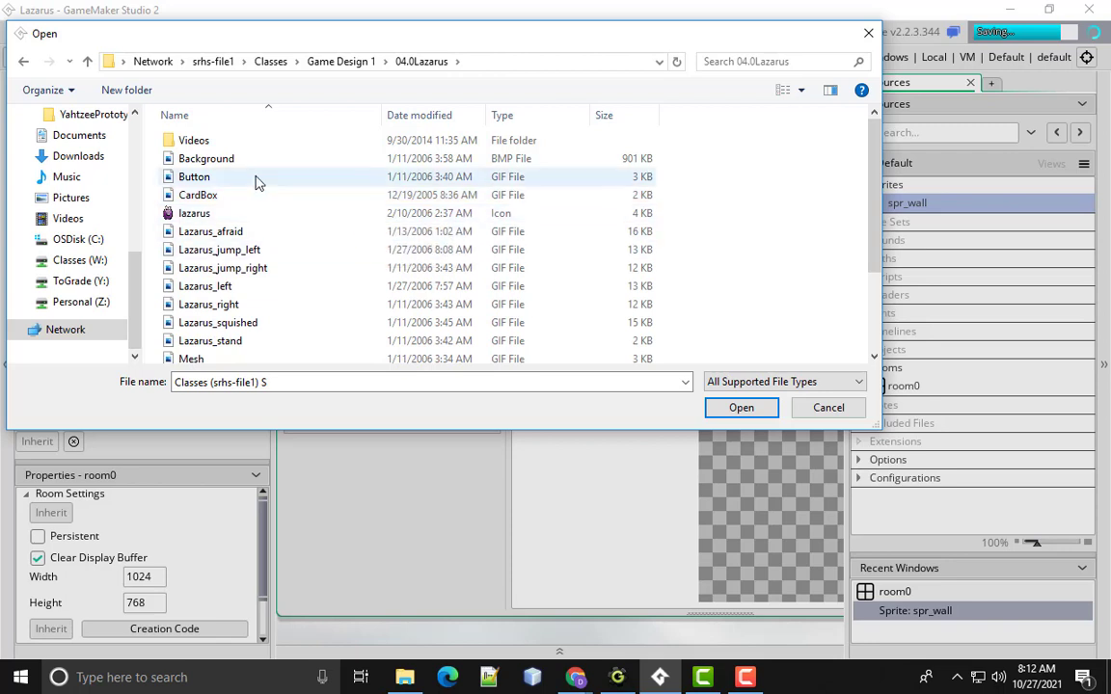
pyautogui.scroll(-2, 247, 214)
pyautogui.scroll(2, 250, 217)
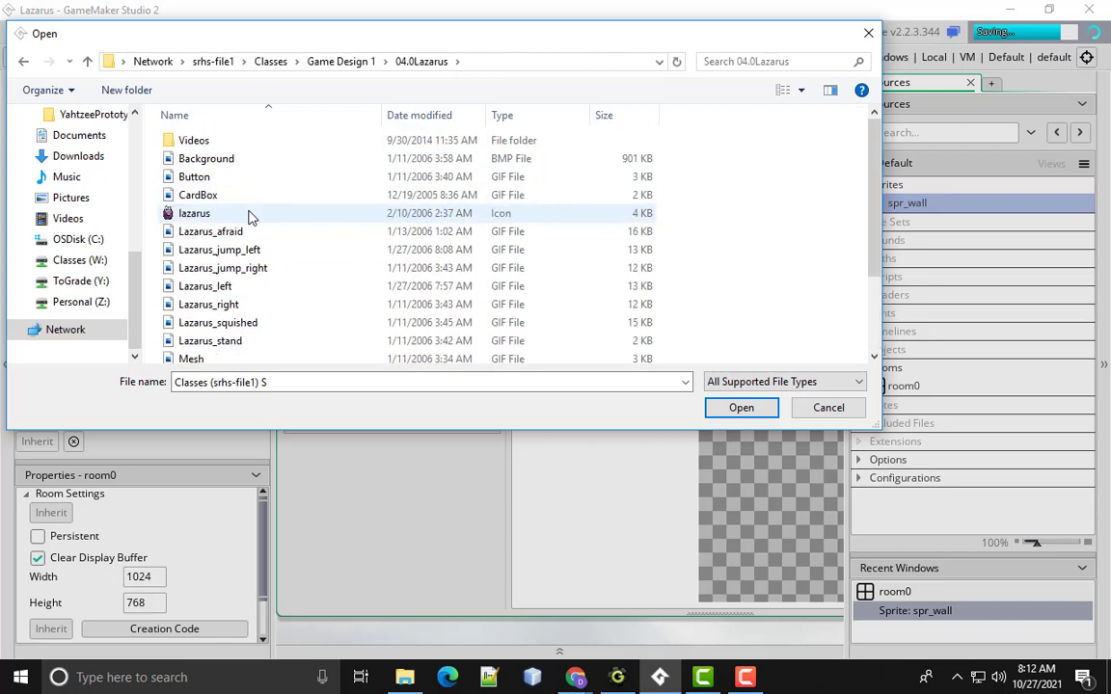
pyautogui.click(801, 92)
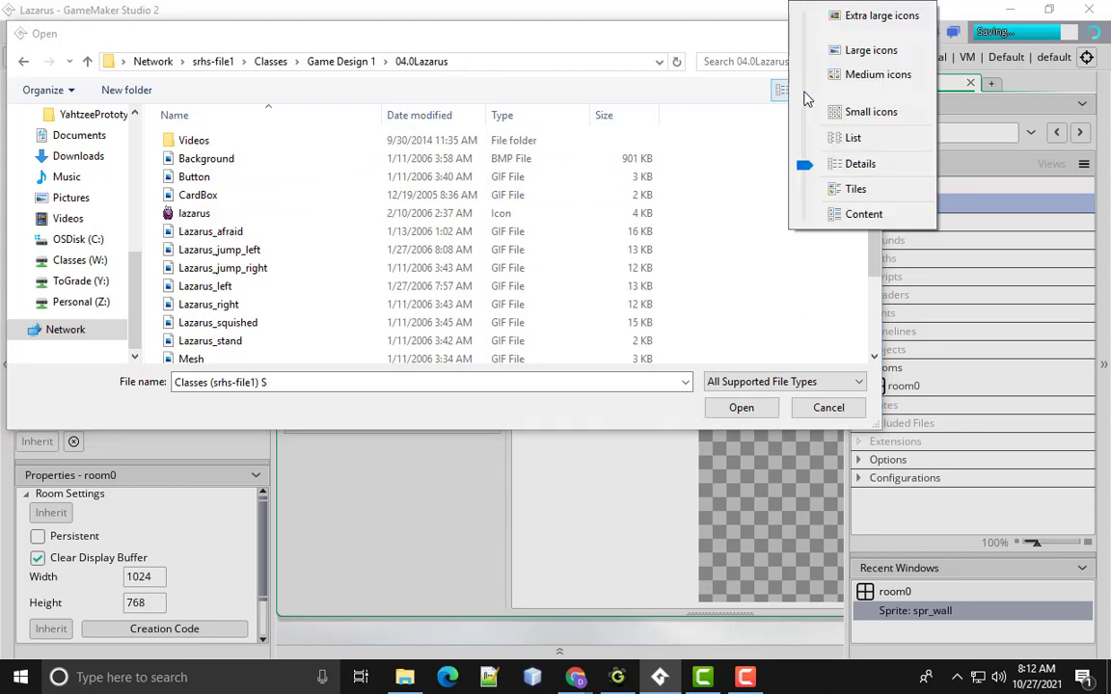
pyautogui.click(857, 76)
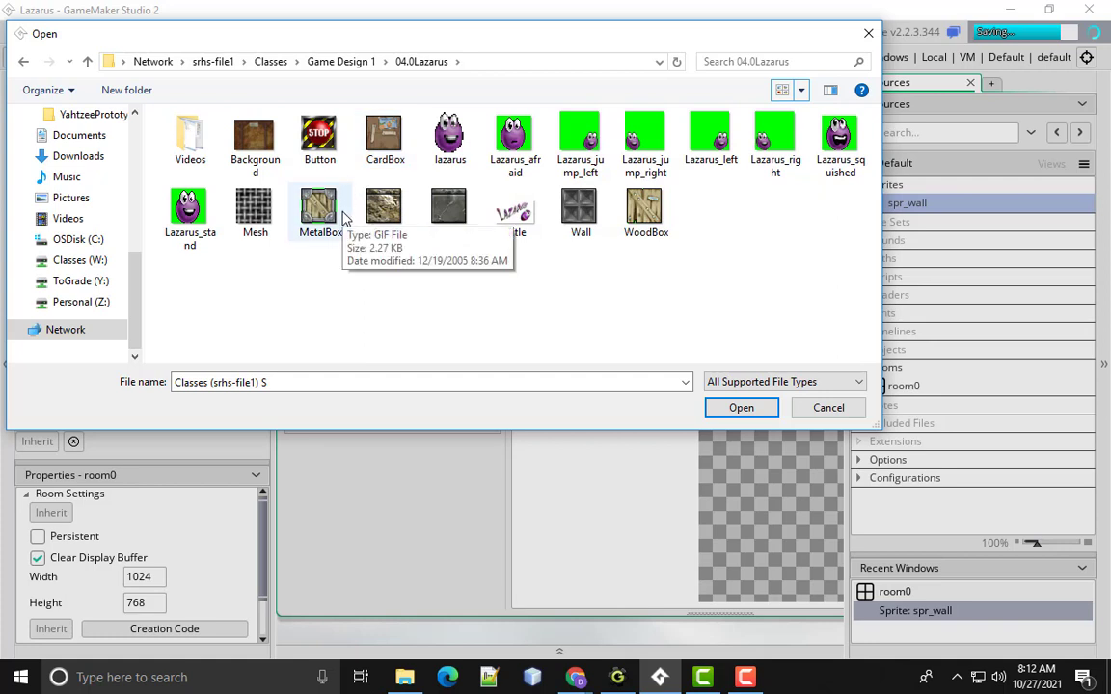
pyautogui.click(579, 210)
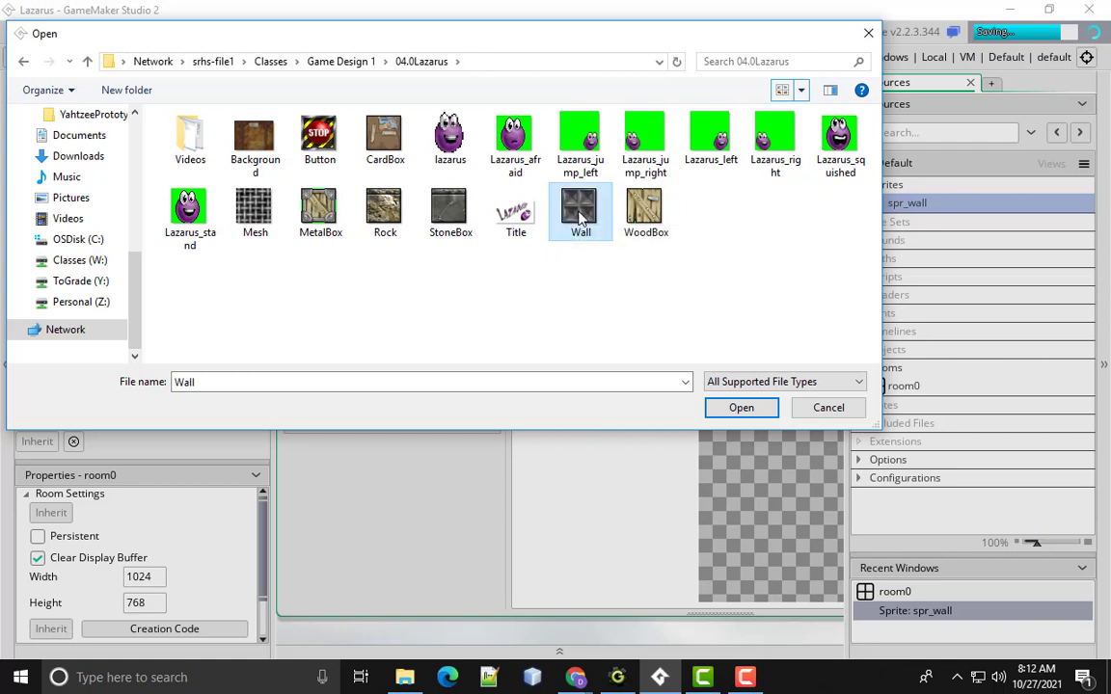
pyautogui.click(741, 408)
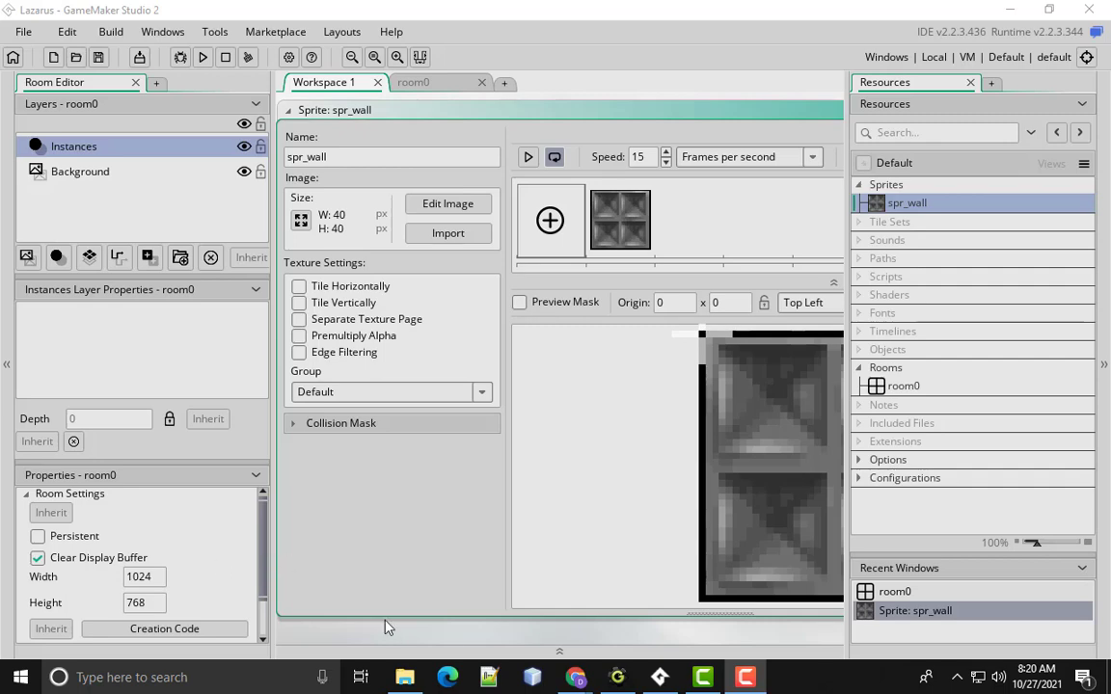
# Bring the Game Maker 8.0 Pro room editor forward to reference the wall layout
pyautogui.click(617, 677)
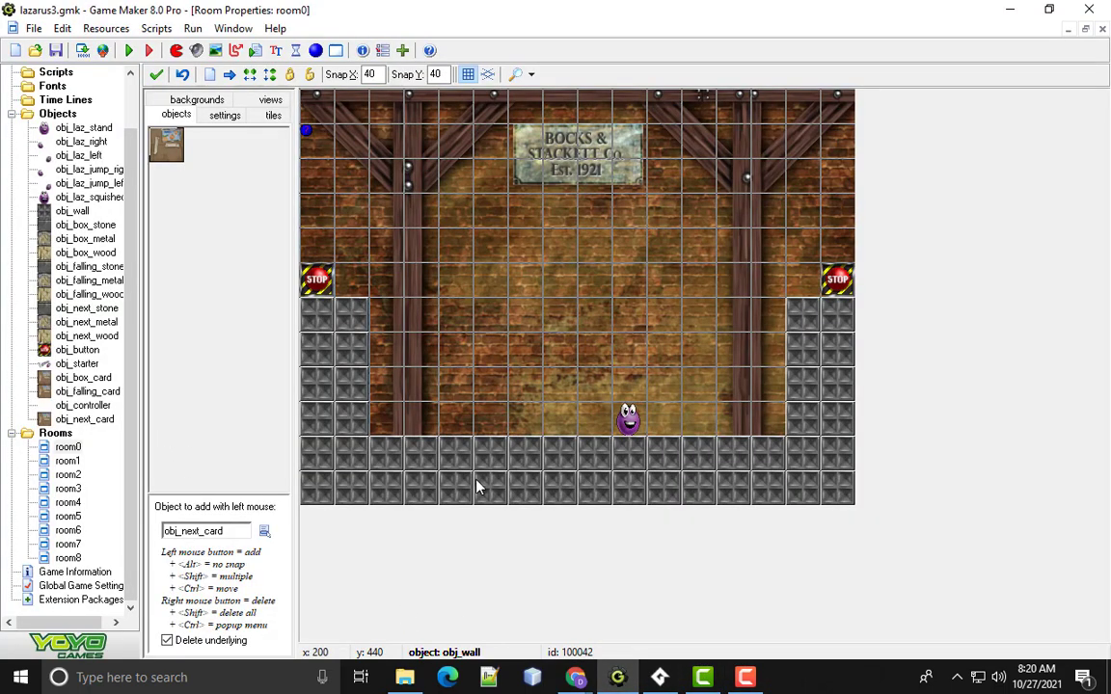
# Undo the stray obj_next_card blocks in the Game Maker 8 room and return to GameMaker Studio 2
pyautogui.click(837, 456)
pyautogui.click(837, 490)
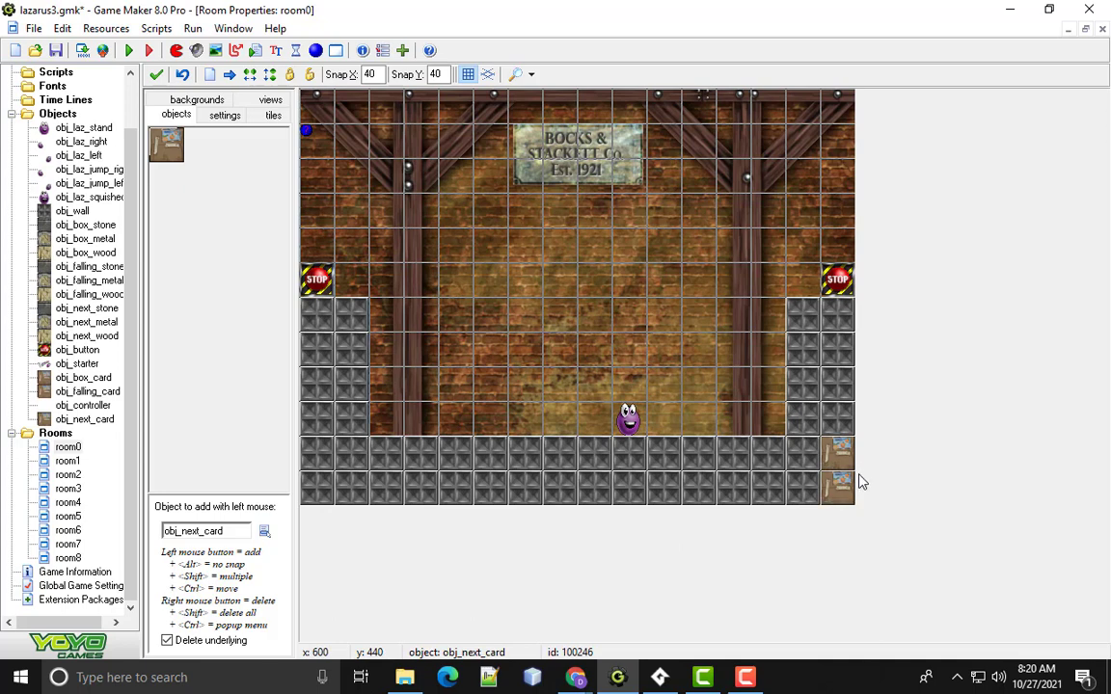
pyautogui.hotkey('ctrl', 'z')
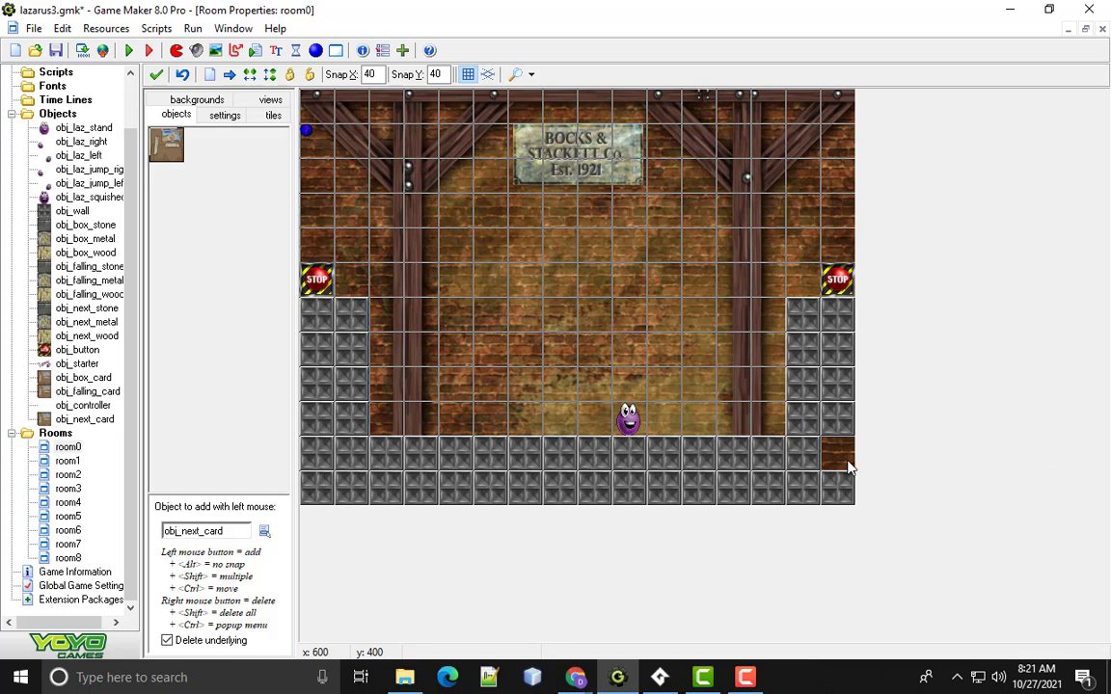
pyautogui.moveTo(655, 677)
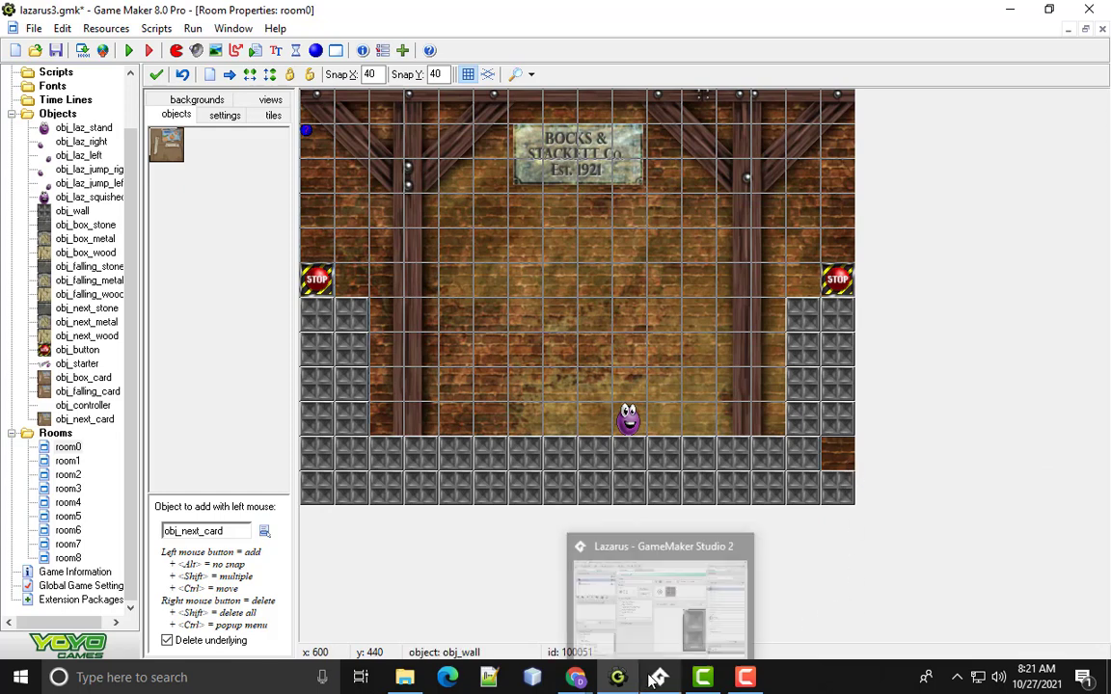
pyautogui.click(590, 609)
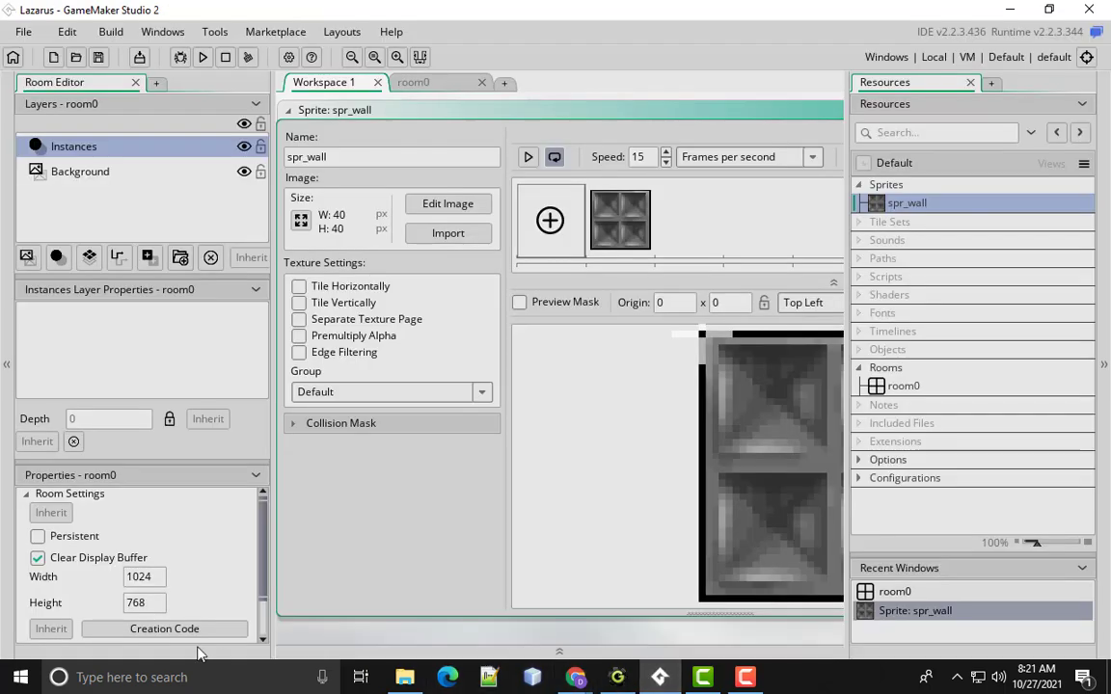
# Set room0's Width to 640 and Height to 480
pyautogui.click(138, 576)
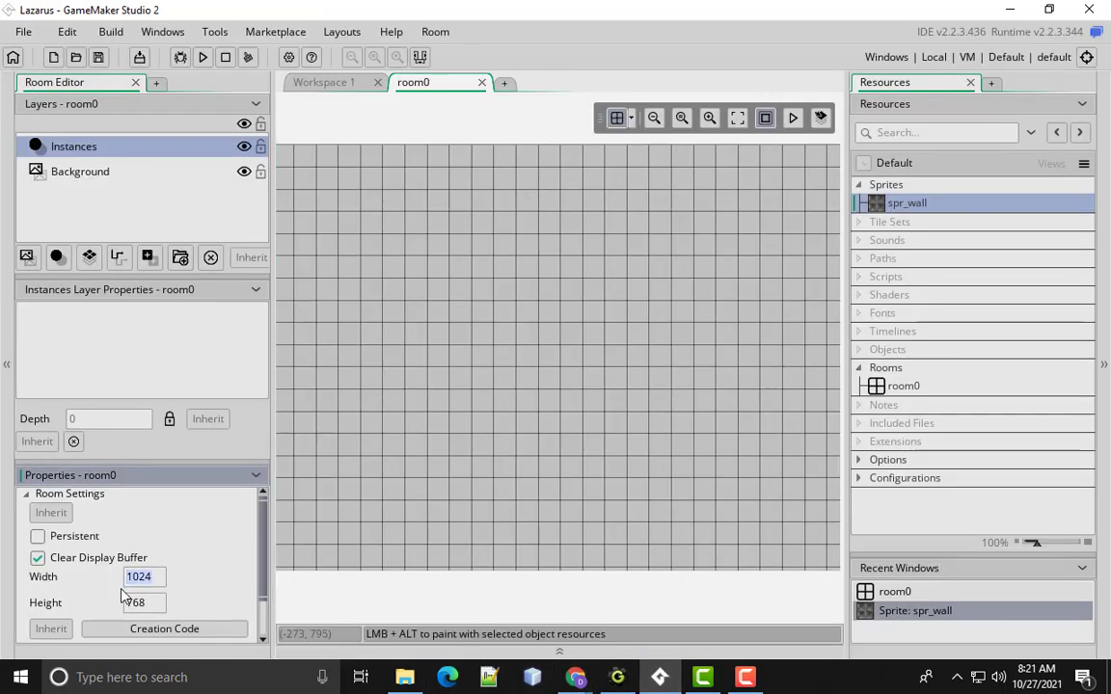
pyautogui.write('640')
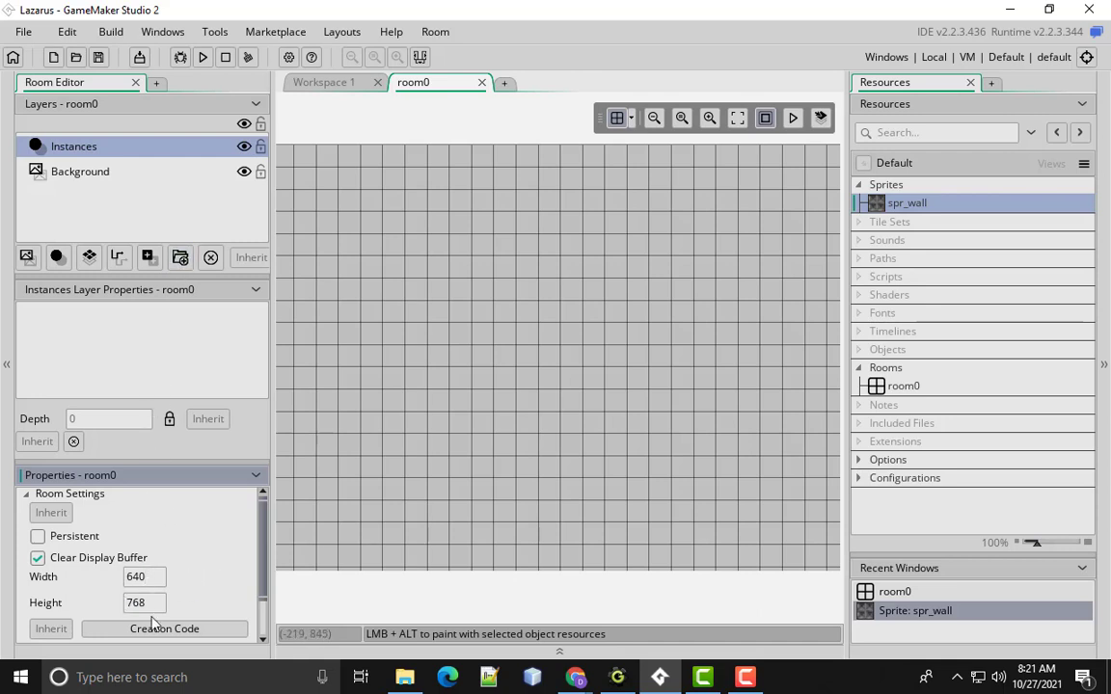
pyautogui.click(144, 603)
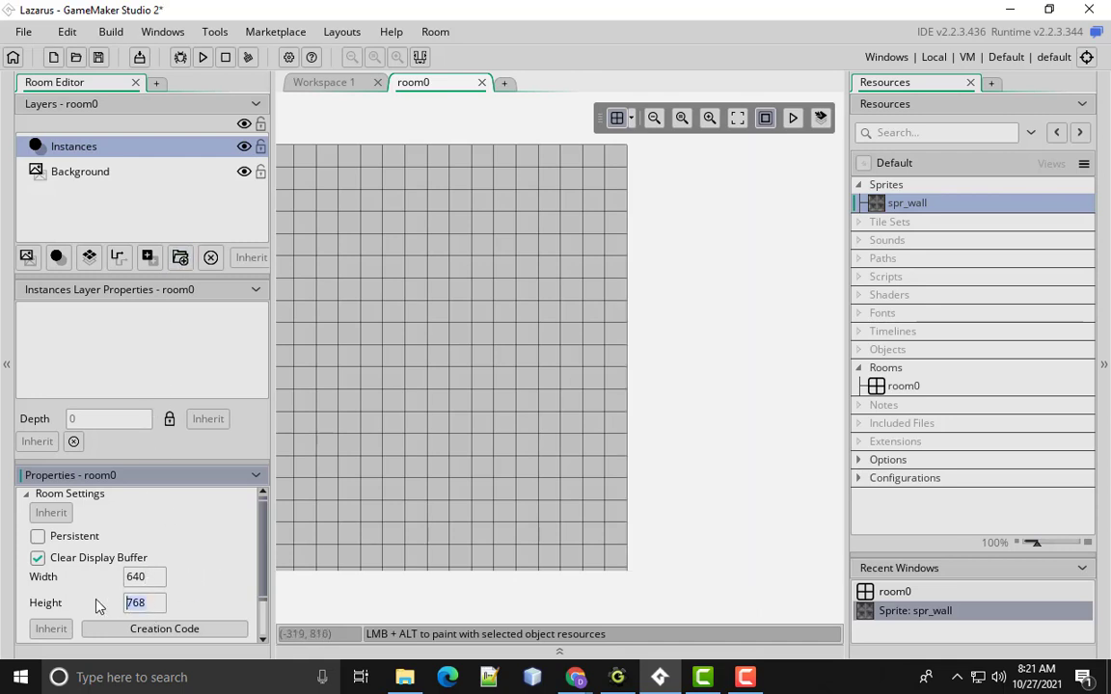
pyautogui.write('480')
pyautogui.click(150, 577)
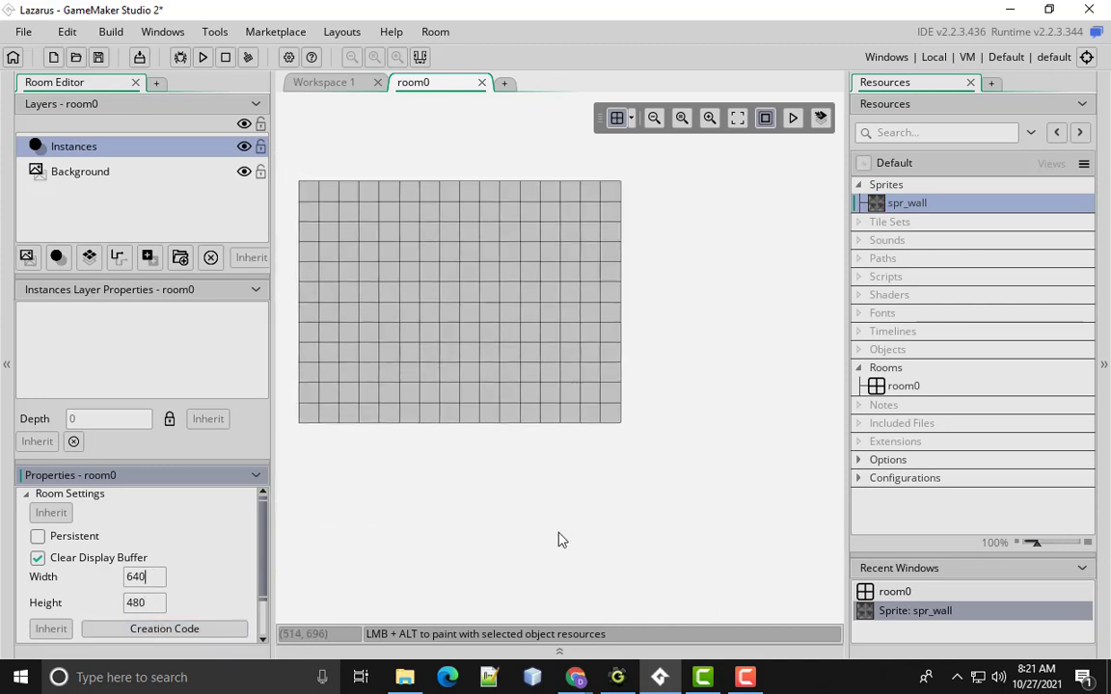
# Zoom the room view to show the whole 640×480 room
pyautogui.click(461, 538)
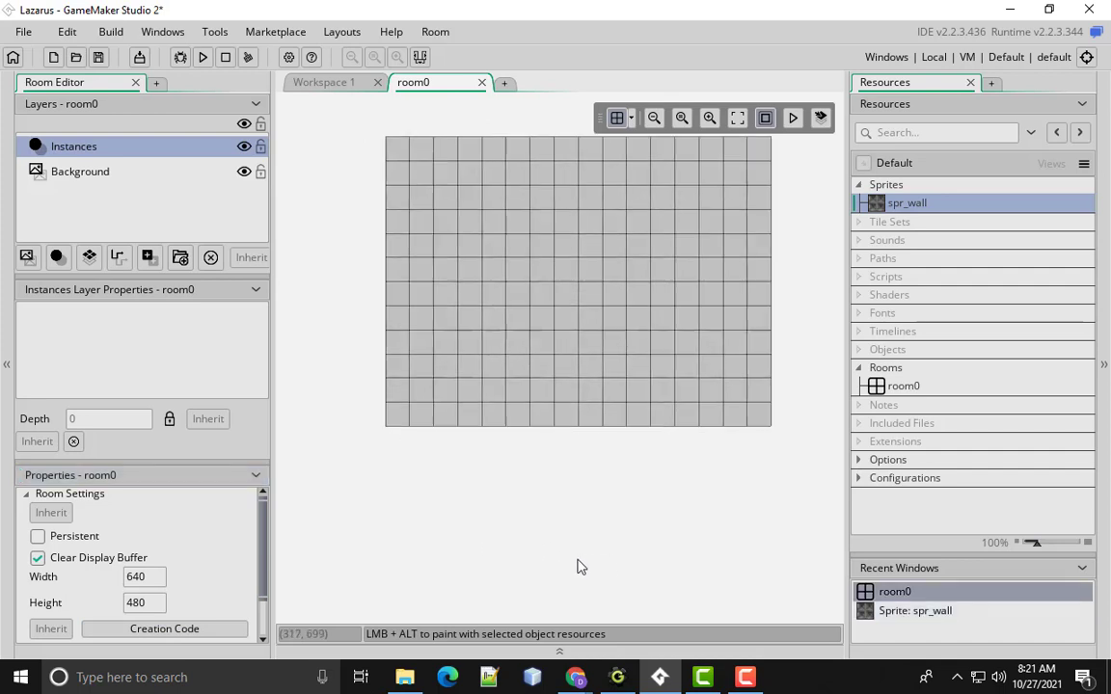
pyautogui.keyDown('ctrl'); pyautogui.scroll(2, 578, 549); pyautogui.keyUp('ctrl')
pyautogui.scroll(3, 573, 578)
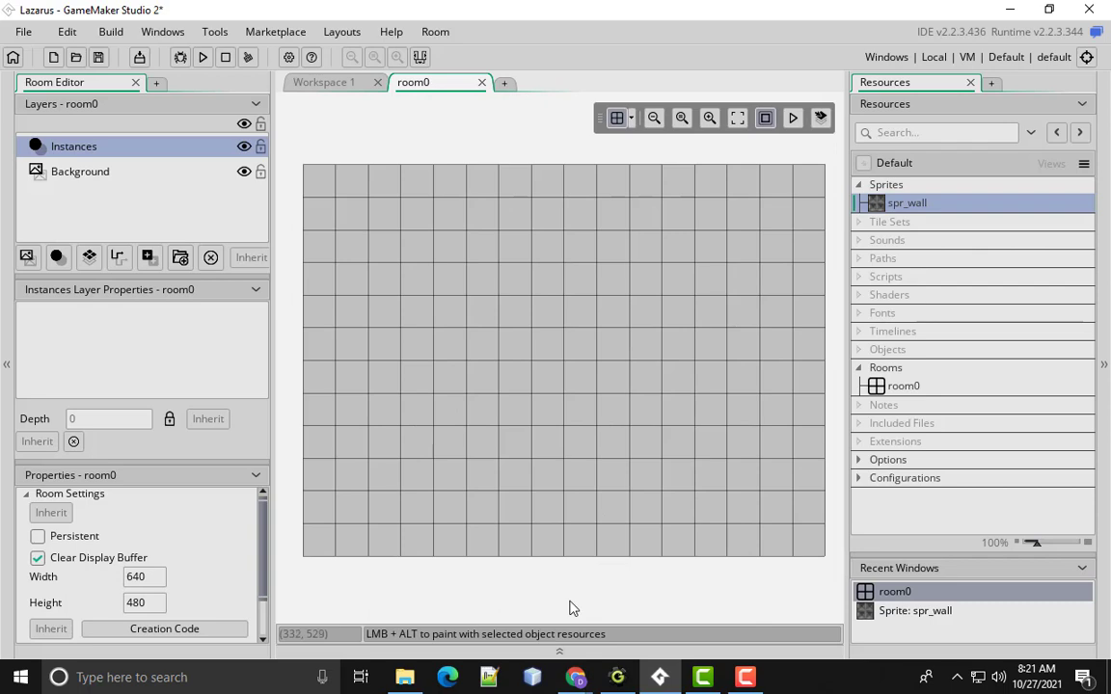
pyautogui.keyDown('ctrl'); pyautogui.scroll(1, 567, 610); pyautogui.keyUp('ctrl')
pyautogui.keyDown('ctrl'); pyautogui.scroll(-2, 567, 609); pyautogui.keyUp('ctrl')
pyautogui.keyDown('ctrl'); pyautogui.scroll(1, 566, 610); pyautogui.keyUp('ctrl')
pyautogui.keyDown('ctrl'); pyautogui.scroll(-2, 567, 610); pyautogui.keyUp('ctrl')
pyautogui.keyDown('ctrl'); pyautogui.scroll(1, 565, 613); pyautogui.keyUp('ctrl')
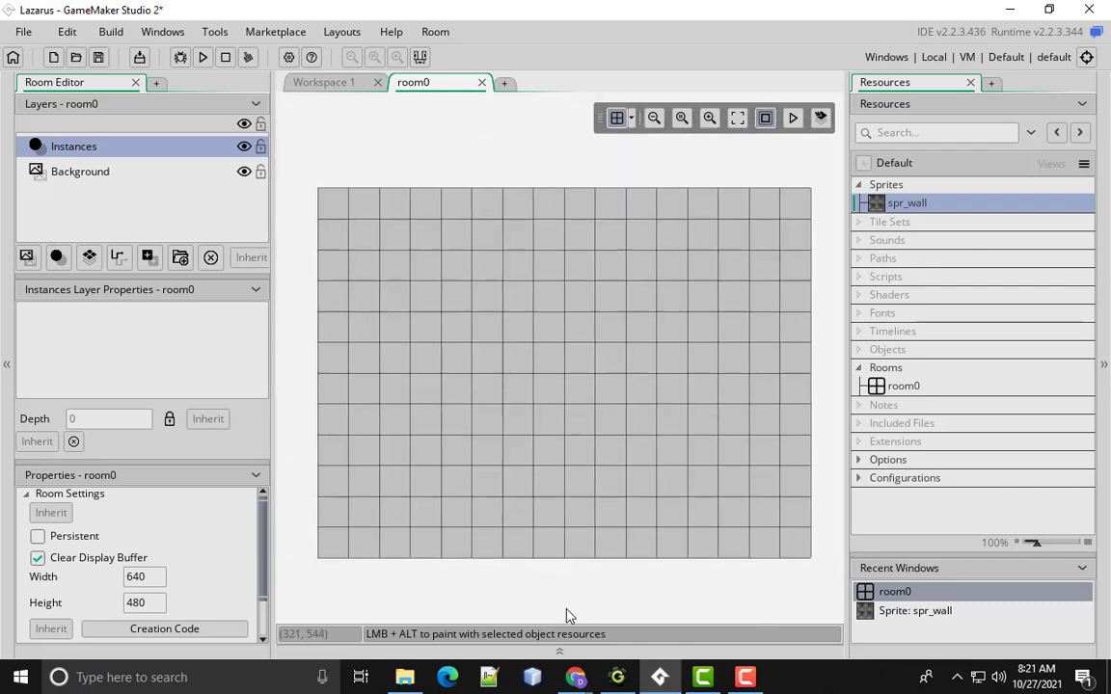
pyautogui.keyDown('ctrl'); pyautogui.scroll(-1, 567, 615); pyautogui.keyUp('ctrl')
pyautogui.keyDown('ctrl'); pyautogui.scroll(1, 567, 615); pyautogui.keyUp('ctrl')
pyautogui.keyDown('ctrl'); pyautogui.scroll(-1, 566, 615); pyautogui.keyUp('ctrl')
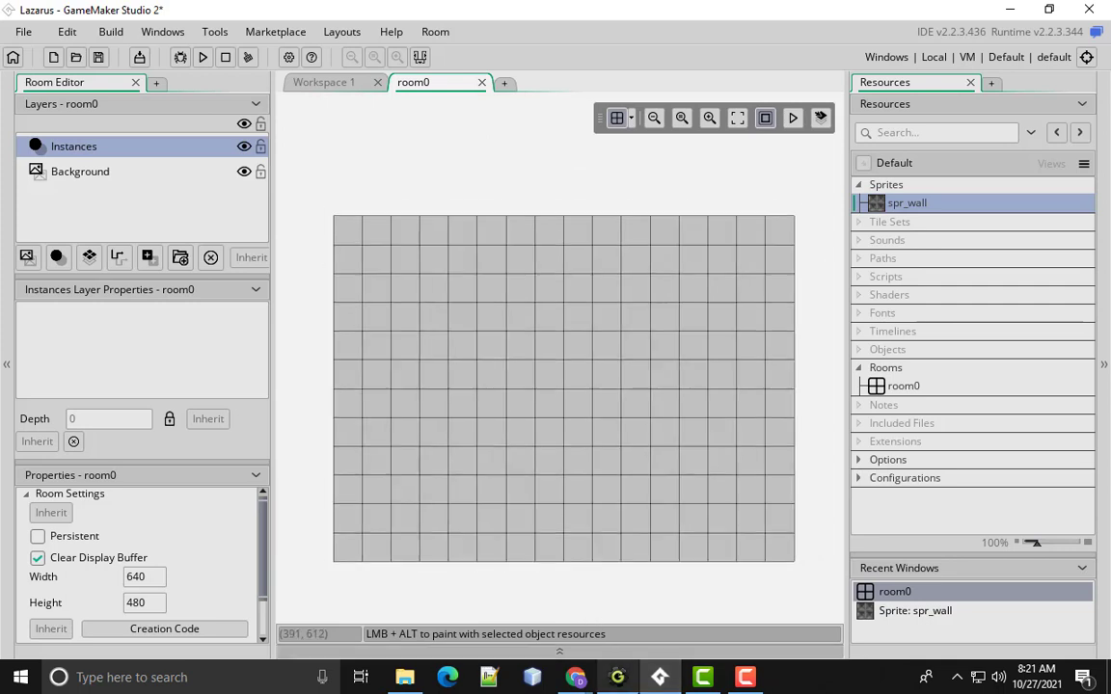
pyautogui.moveTo(617, 676)
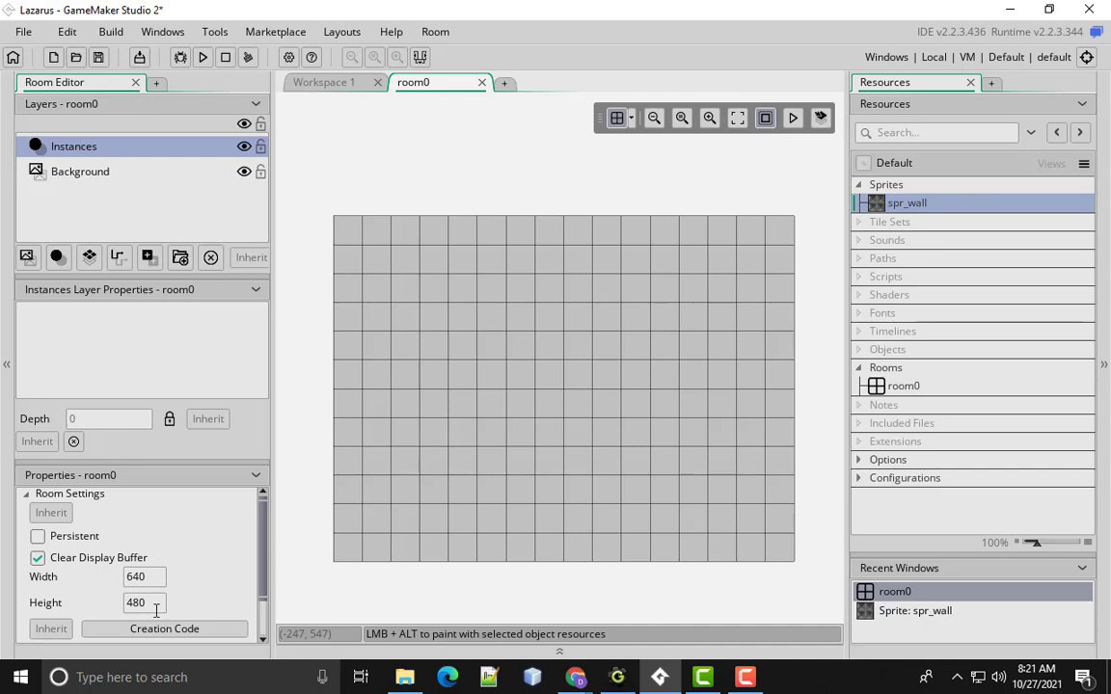
pyautogui.click(898, 387)
pyautogui.click(899, 386)
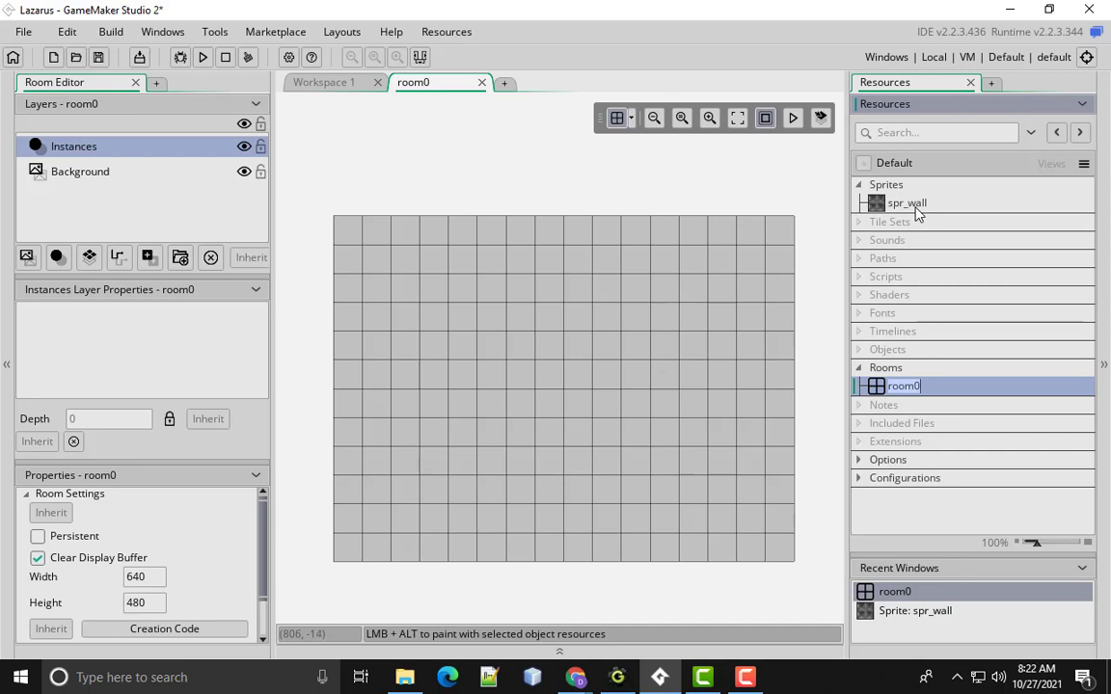
pyautogui.click(891, 188)
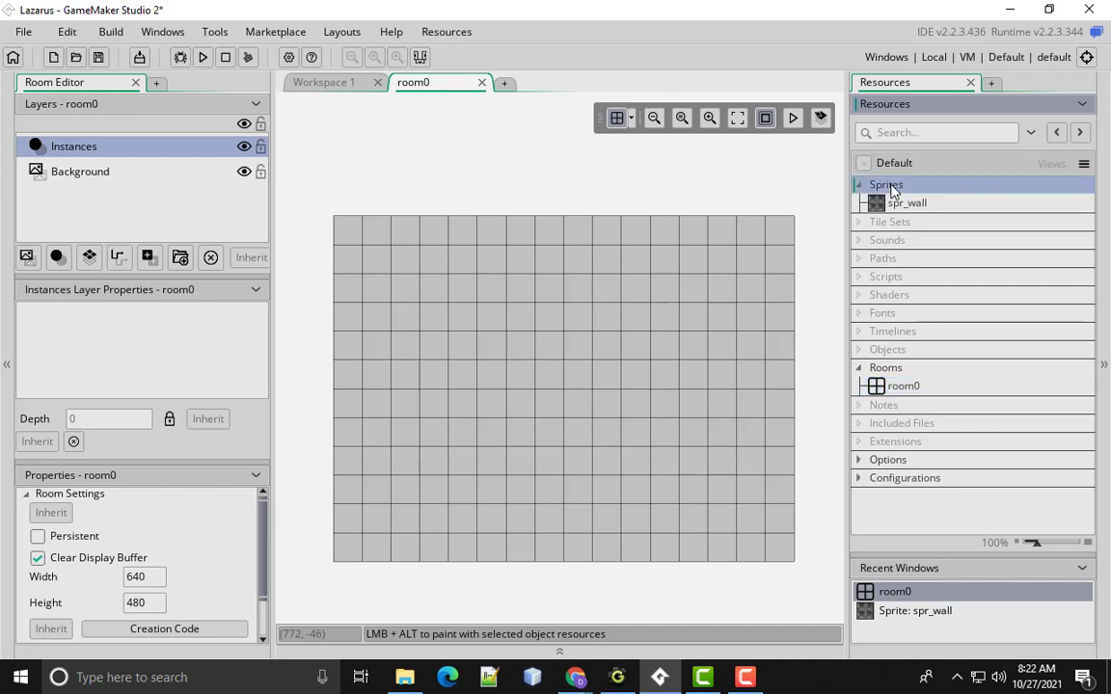
# Create another sprite from the Sprites group and rename it spr_background
pyautogui.rightClick(892, 186)
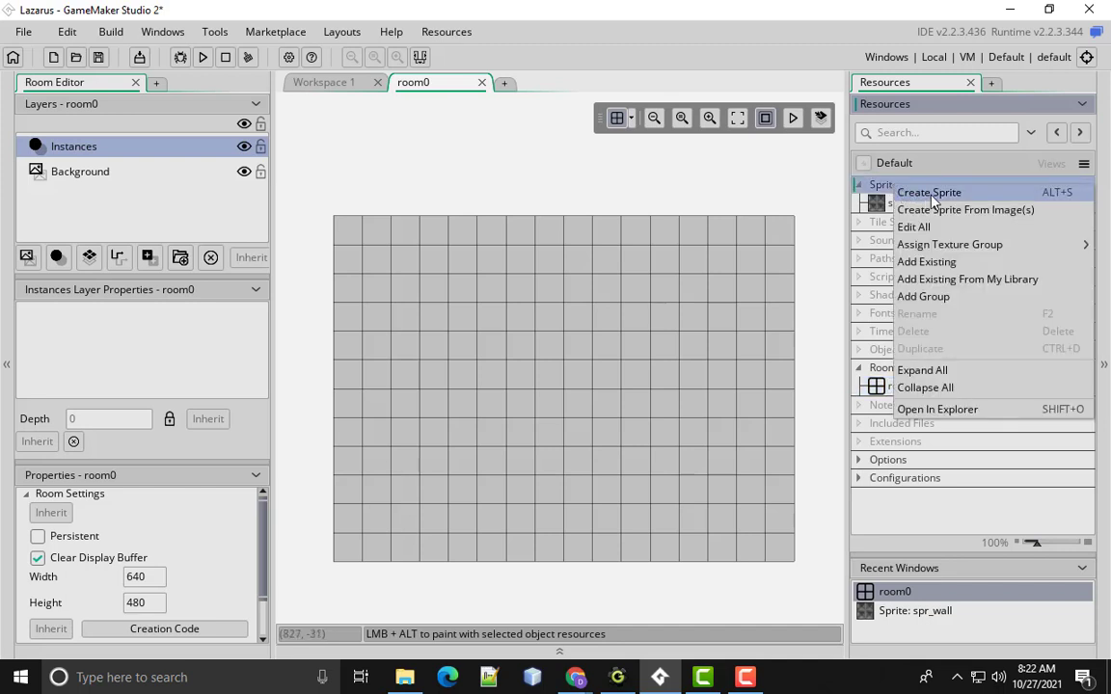
pyautogui.click(931, 193)
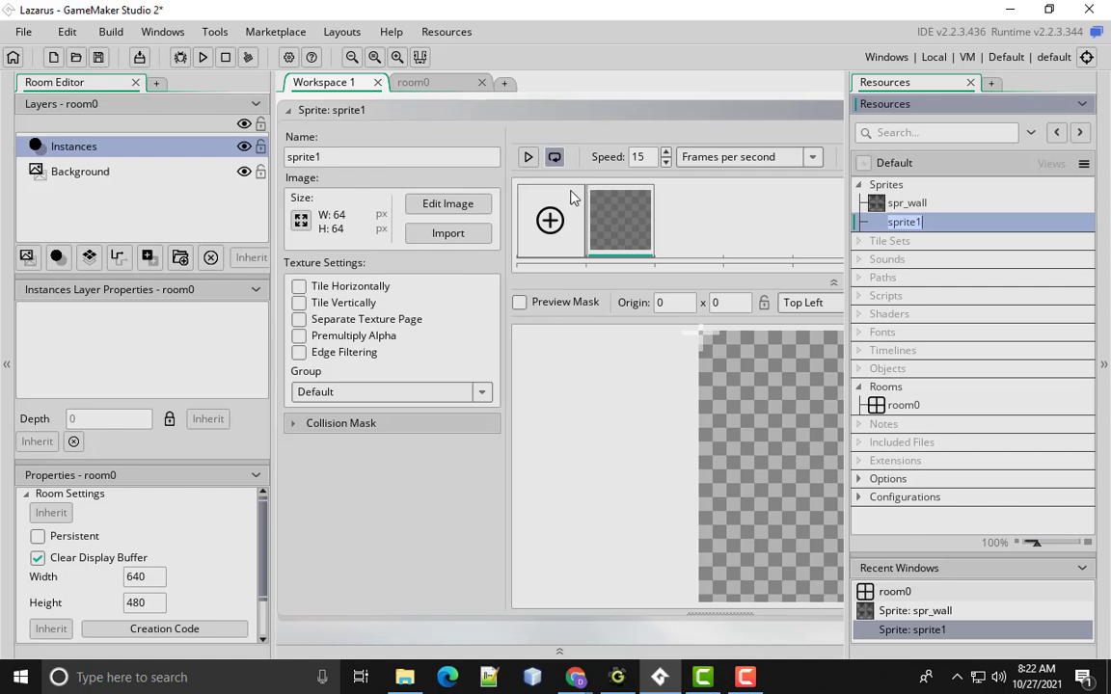
pyautogui.click(357, 156)
pyautogui.press('BackSpace')
pyautogui.press('BackSpace')
pyautogui.press('BackSpace')
pyautogui.press('BackSpace')
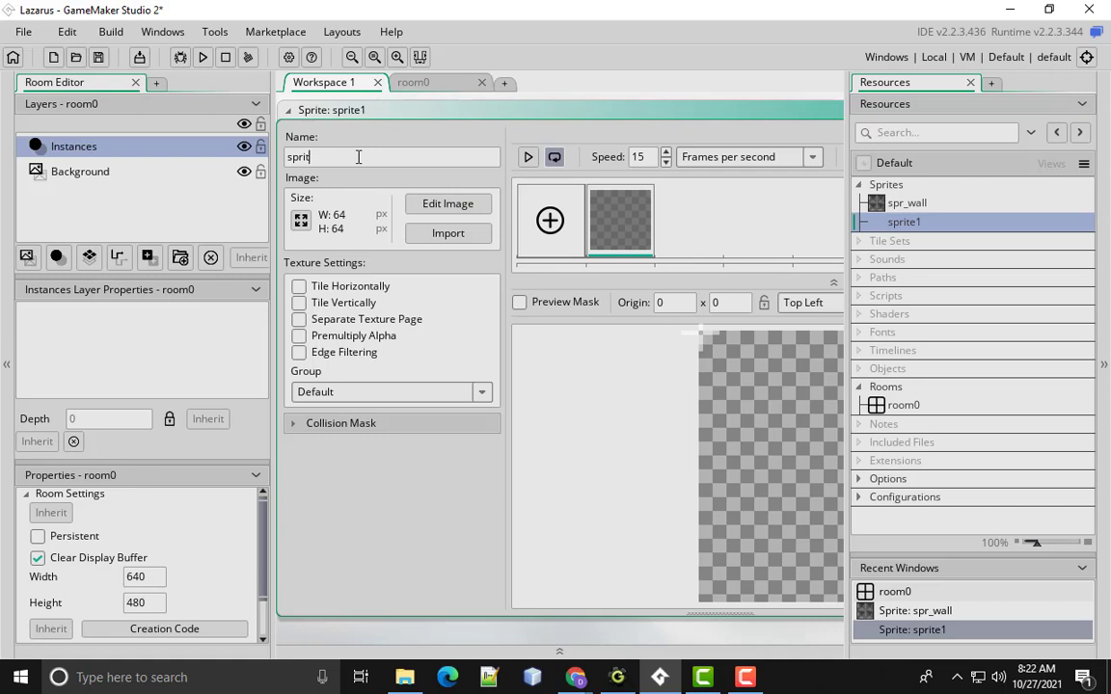
pyautogui.write('_background')
# Import the 640×480 brick Background image into spr_background, then return to room0's editor
pyautogui.click(435, 238)
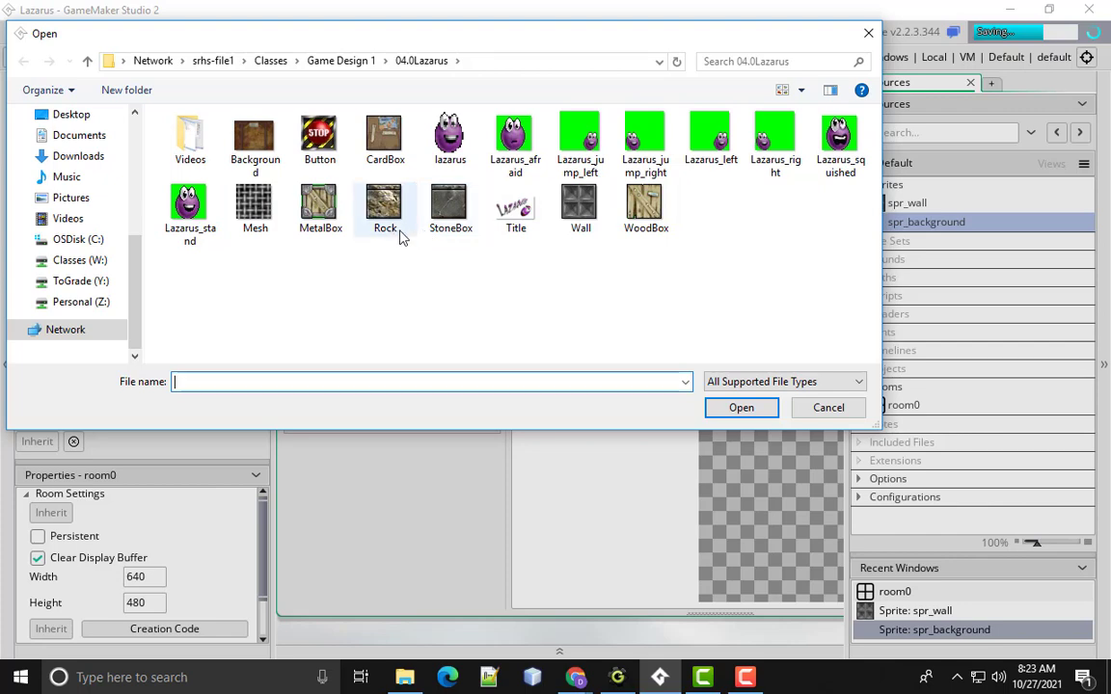
pyautogui.click(249, 150)
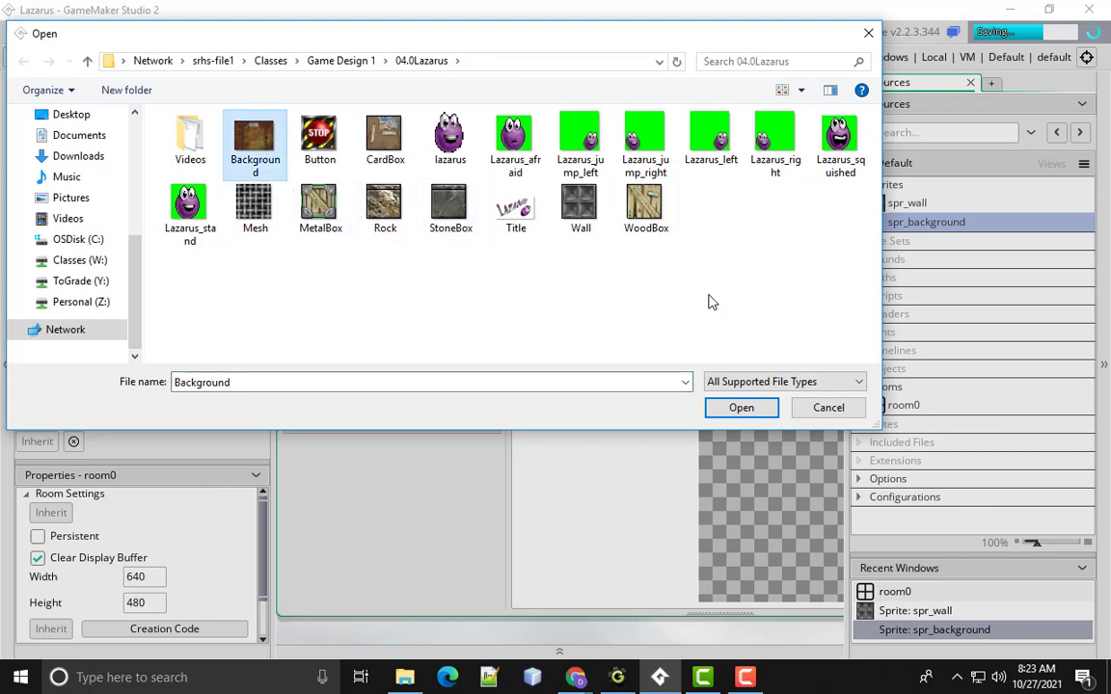
pyautogui.click(747, 405)
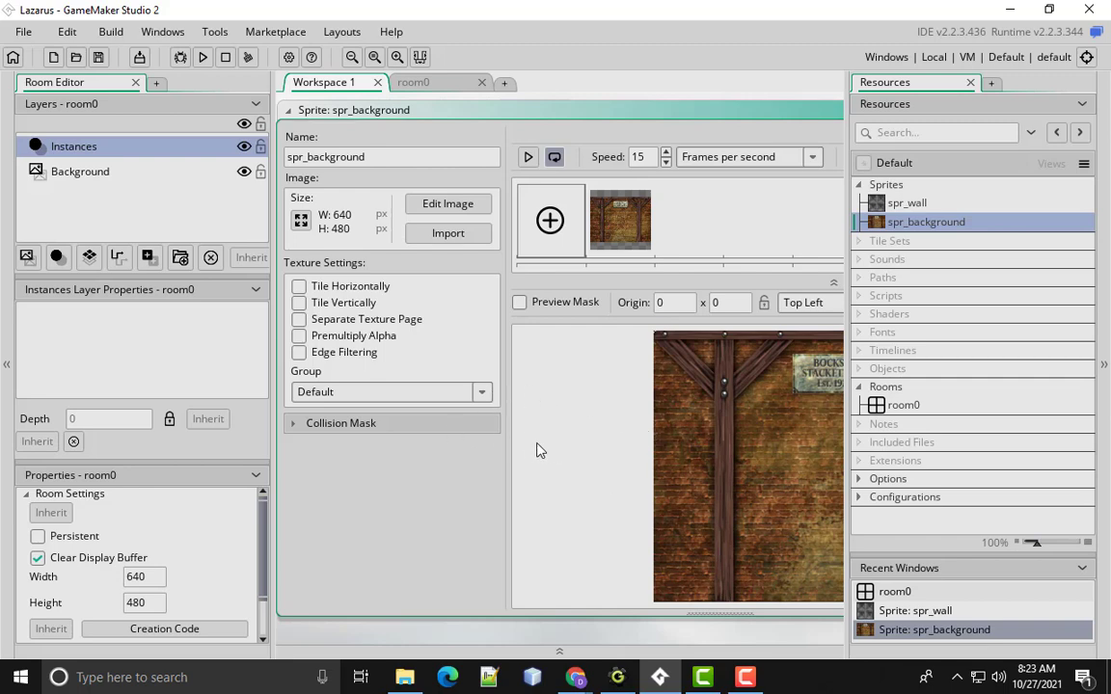
pyautogui.doubleClick(903, 406)
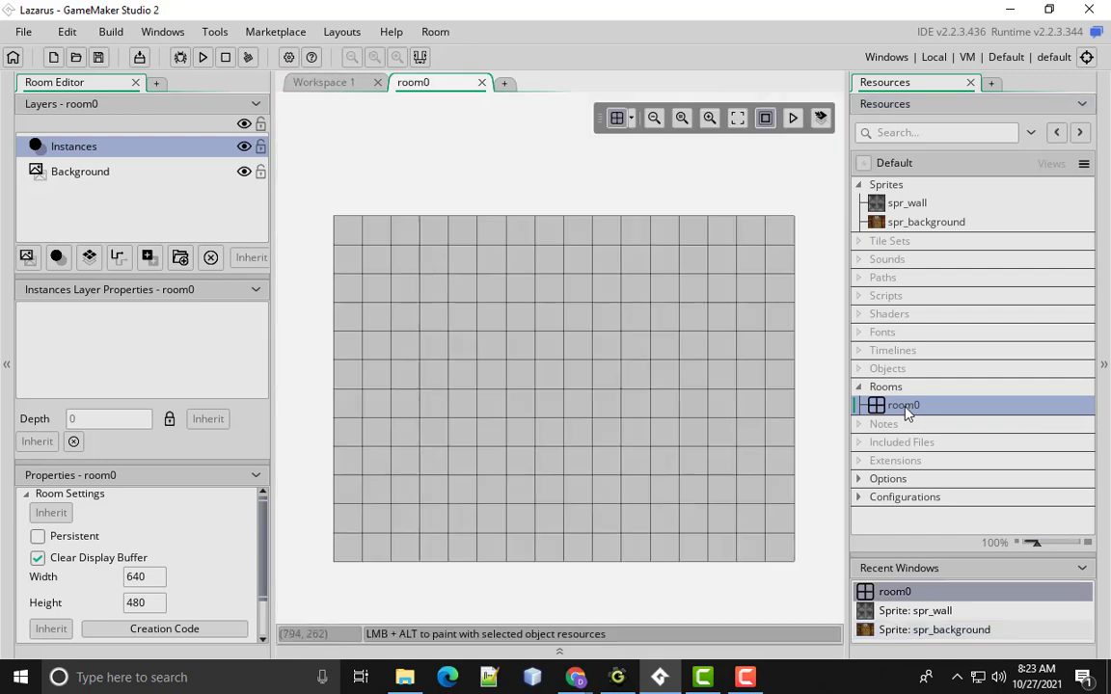
# Assign spr_background to room0's Background layer so brick fills the 640×480 room
pyautogui.click(106, 184)
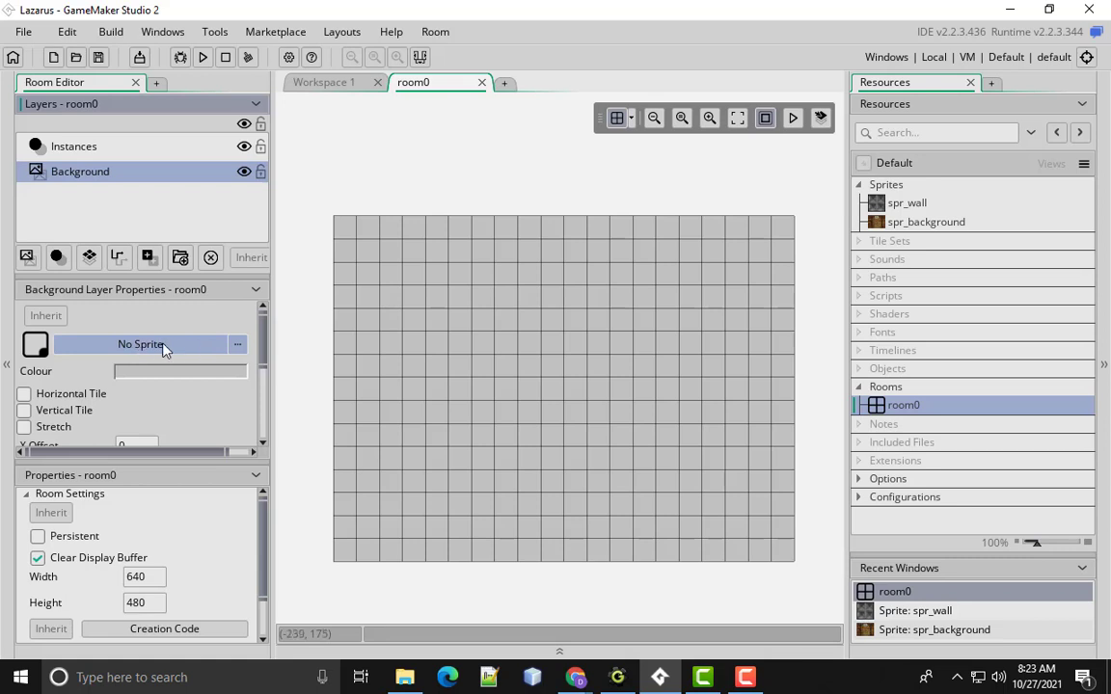
pyautogui.click(237, 347)
pyautogui.click(477, 384)
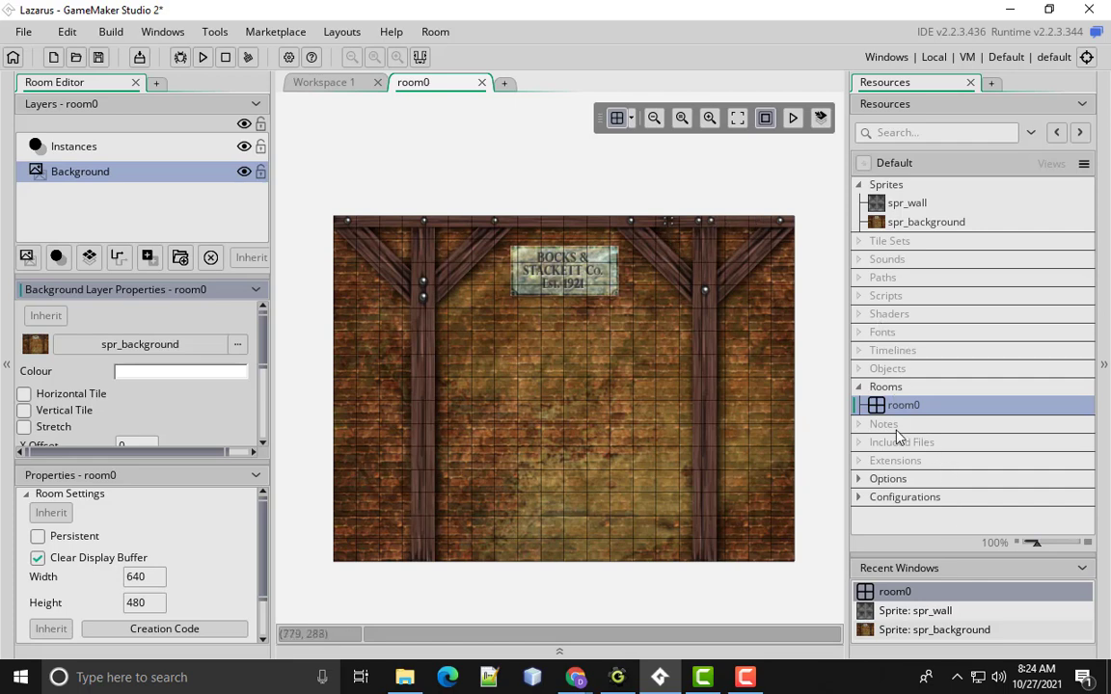
pyautogui.click(892, 370)
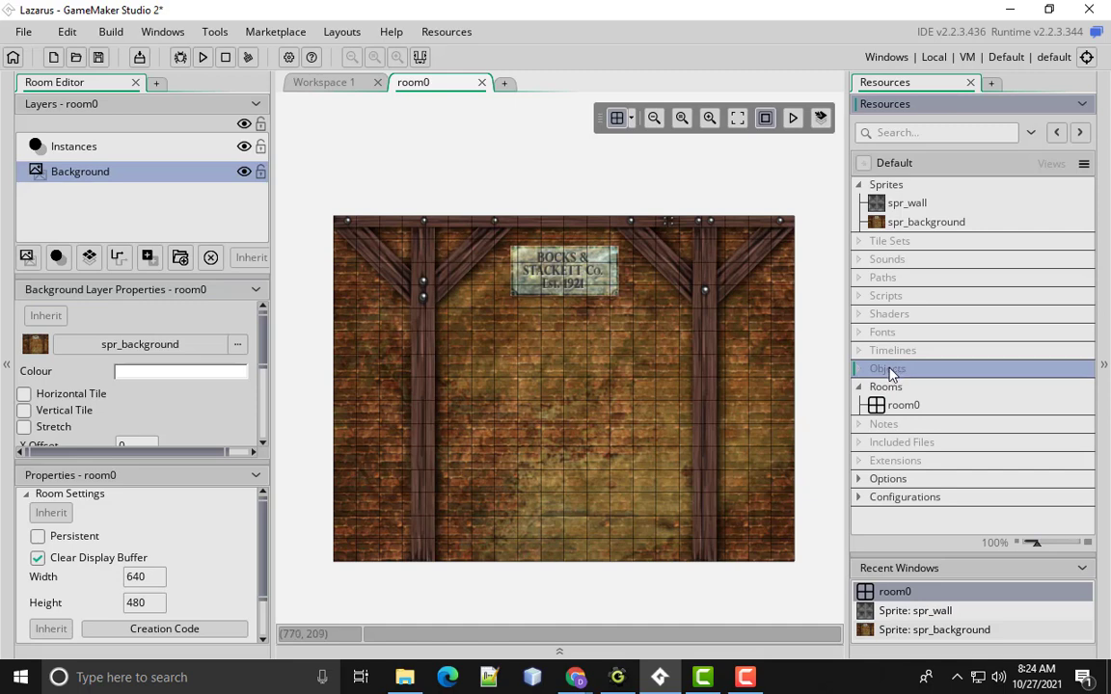
# Create object obj_wall with sprite spr_wall and Solid ticked, then reopen room0
pyautogui.rightClick(892, 372)
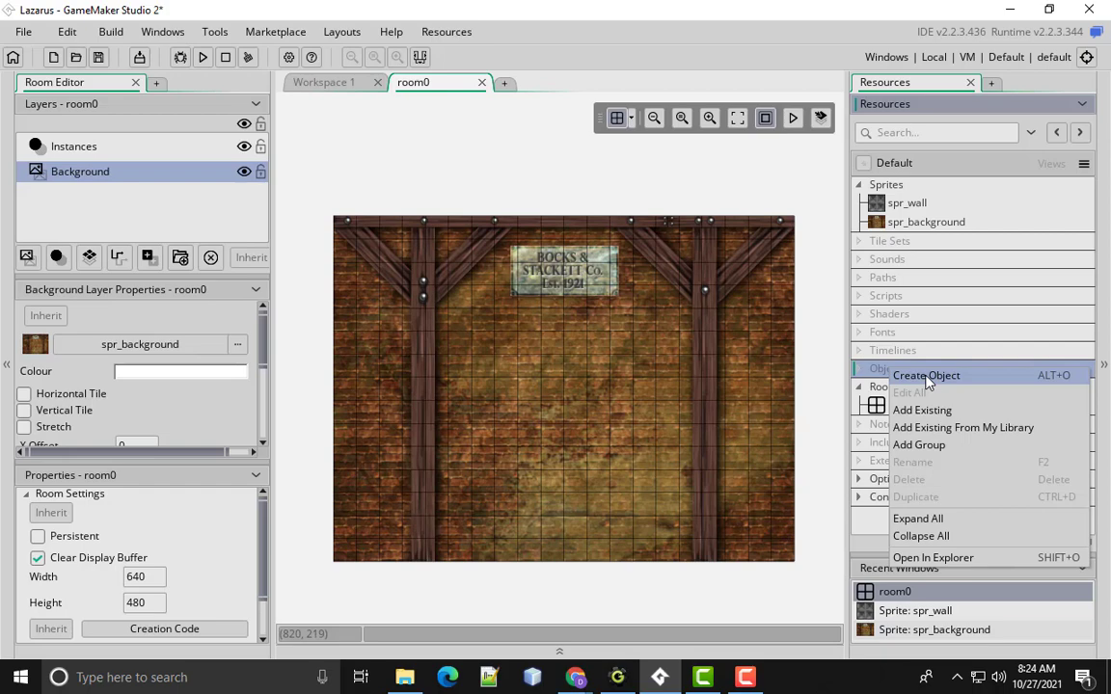
pyautogui.click(928, 377)
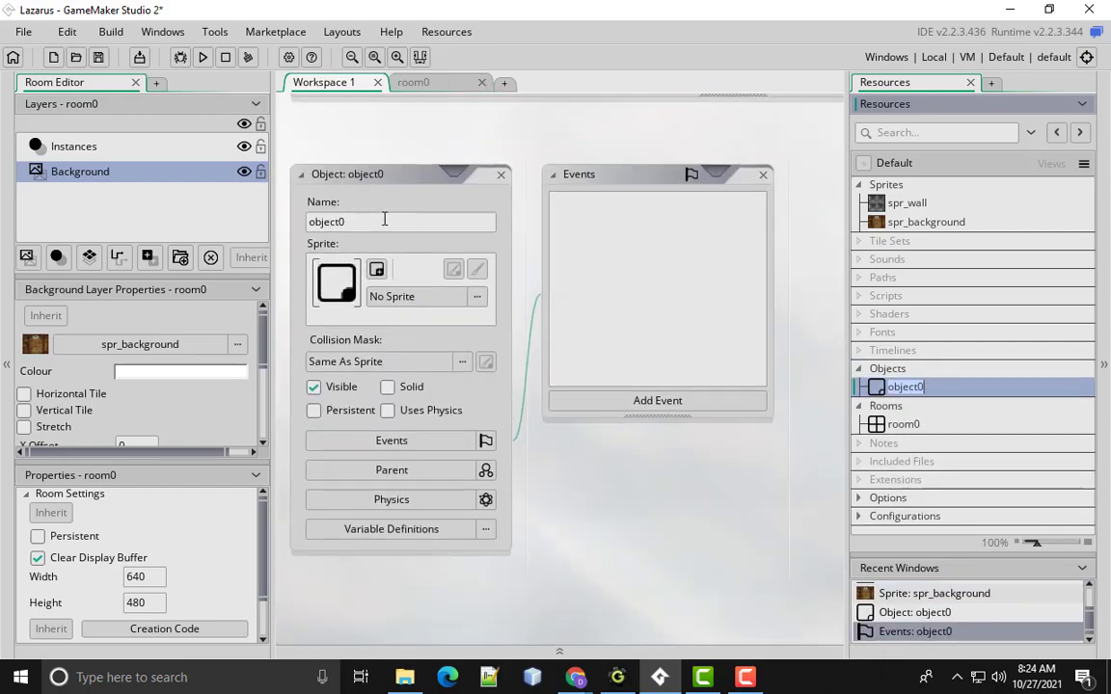
pyautogui.click(411, 219)
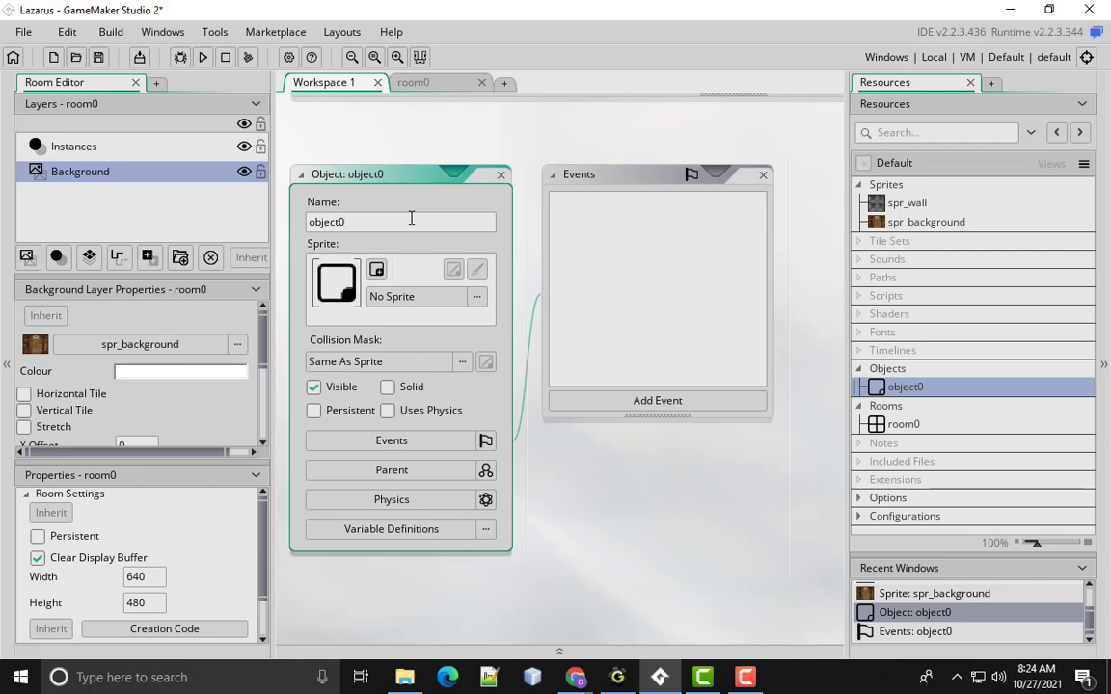
pyautogui.press('BackSpace')
pyautogui.press('BackSpace')
pyautogui.press('BackSpace')
pyautogui.press('BackSpace')
pyautogui.write('_wall')
pyautogui.click(476, 297)
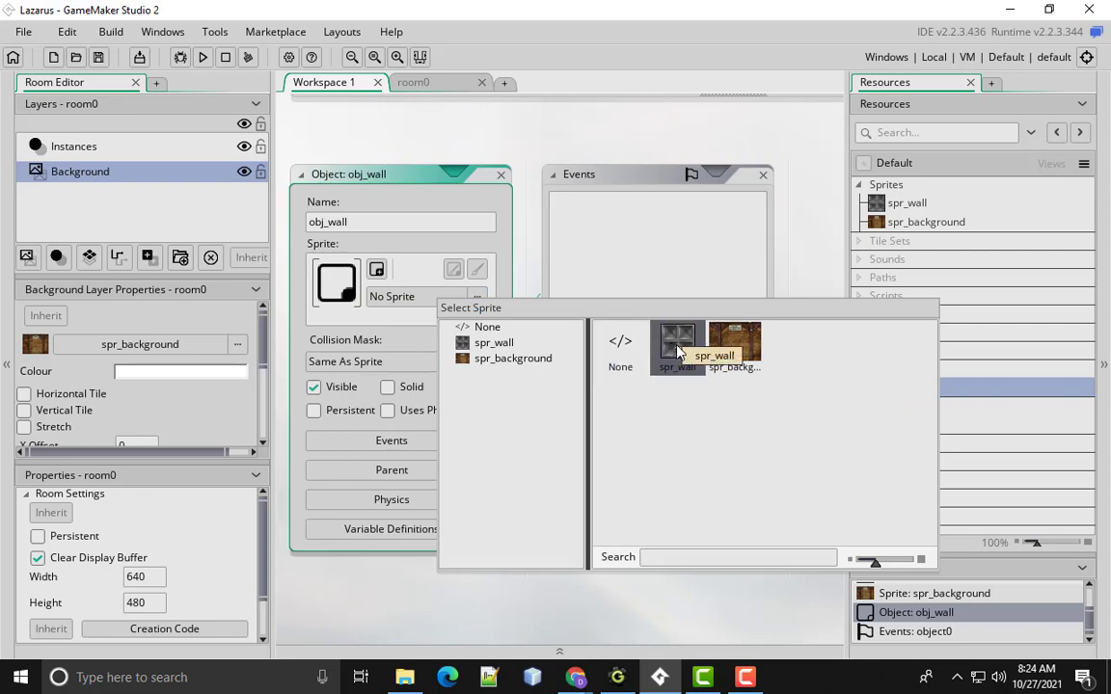
pyautogui.click(678, 345)
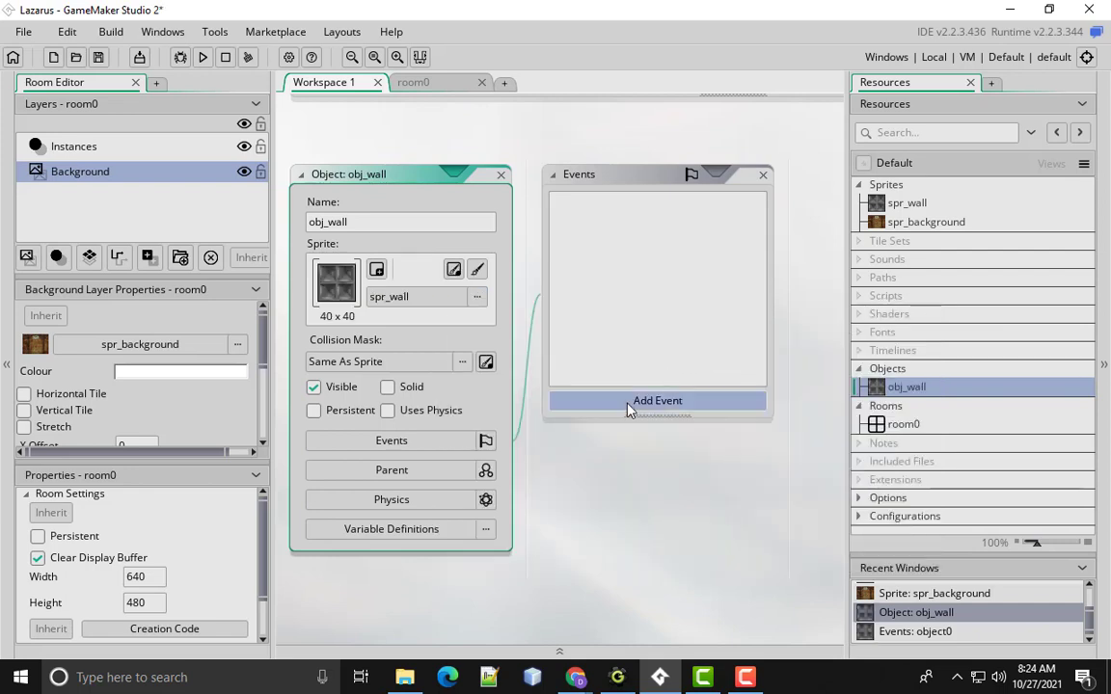
pyautogui.click(387, 388)
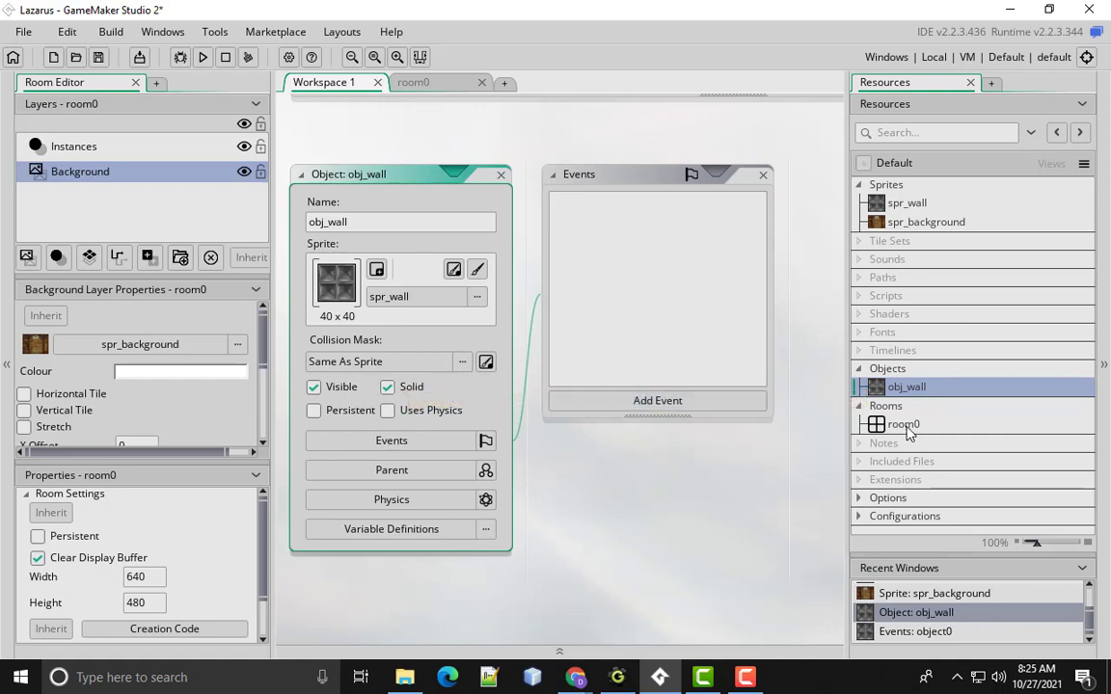
pyautogui.doubleClick(908, 430)
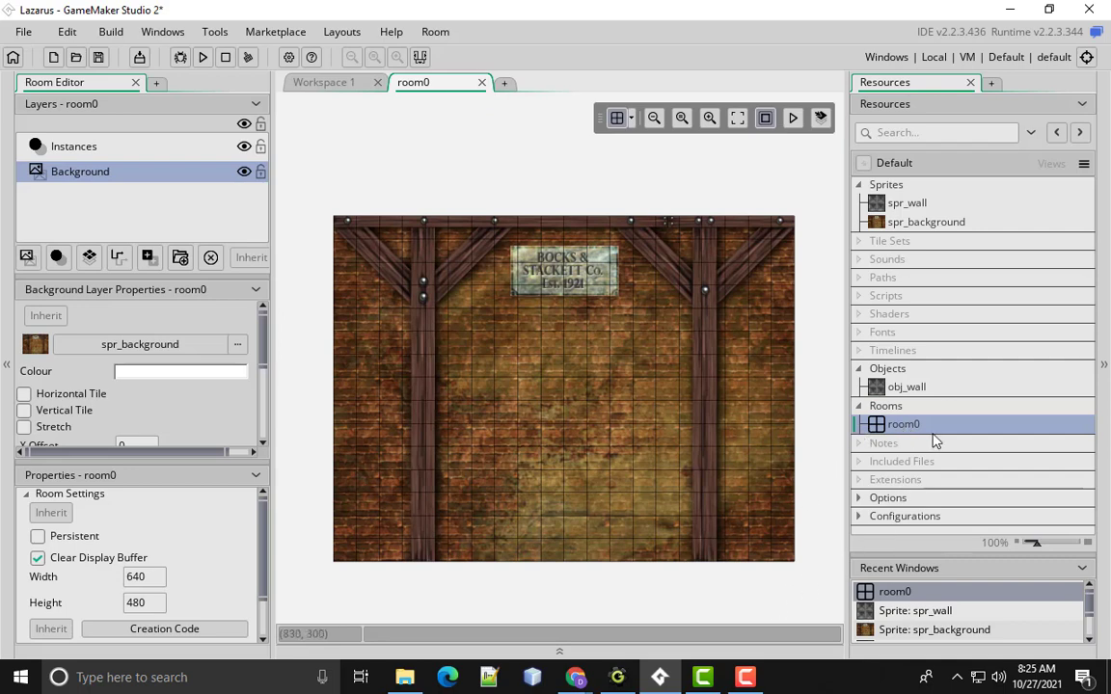
# On the Instances layer, paint a full-width obj_wall floor row plus one raised block at each end
pyautogui.click(898, 388)
pyautogui.moveTo(897, 390); pyautogui.dragTo(966, 386)
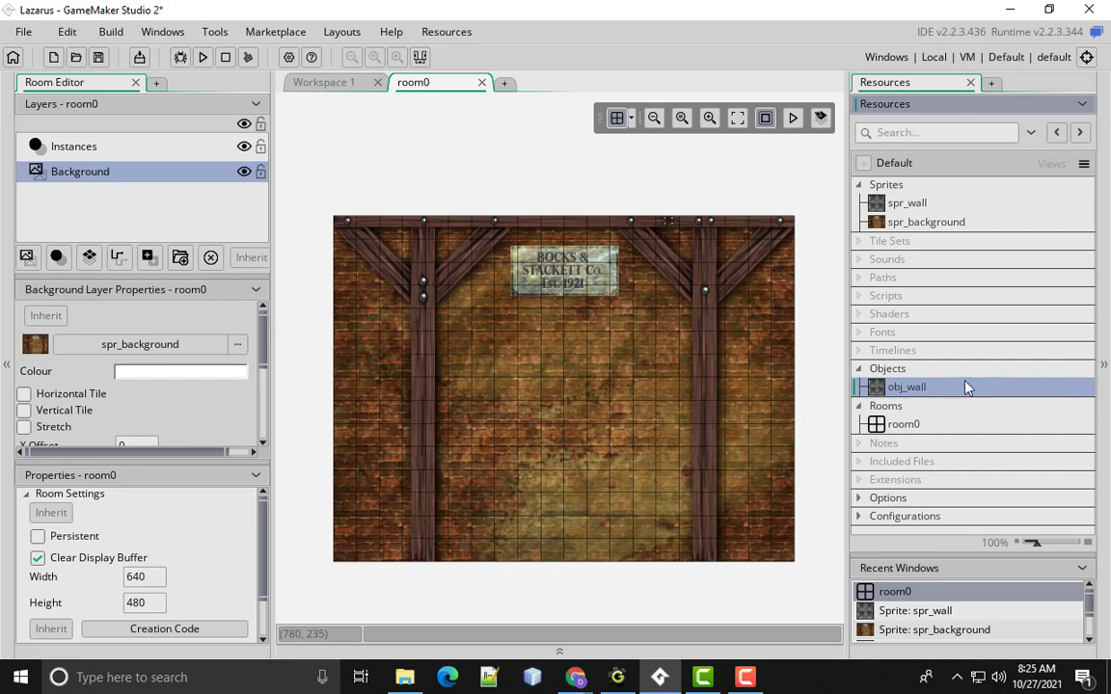
pyautogui.click(99, 150)
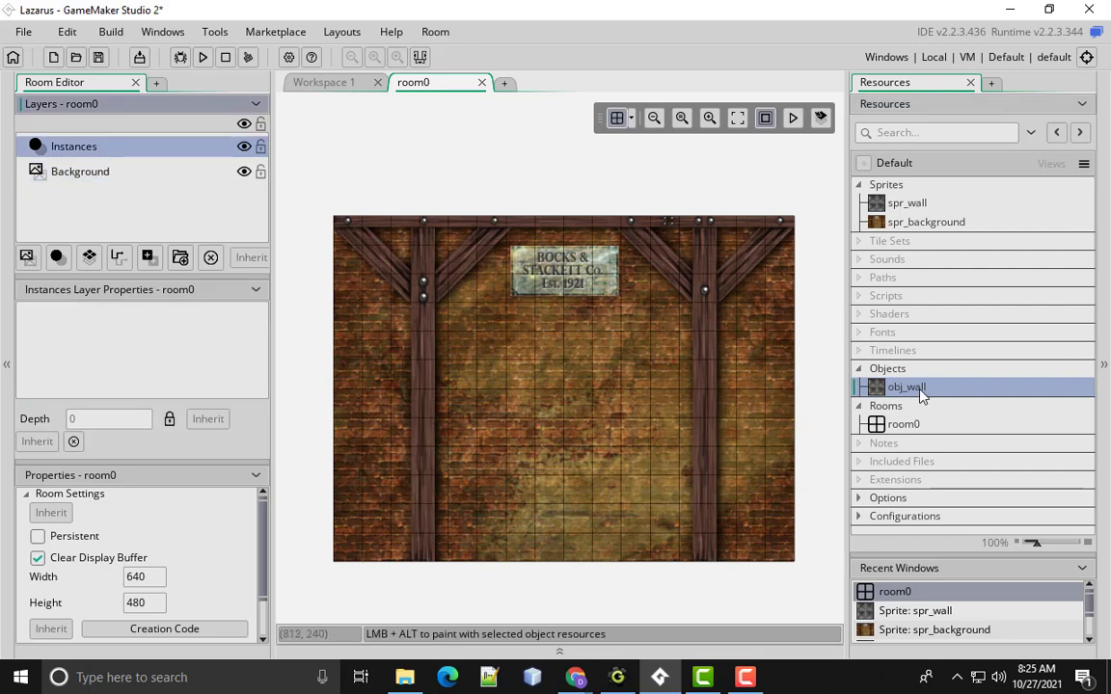
pyautogui.moveTo(920, 395); pyautogui.dragTo(350, 550)
pyautogui.moveTo(872, 387); pyautogui.dragTo(353, 527)
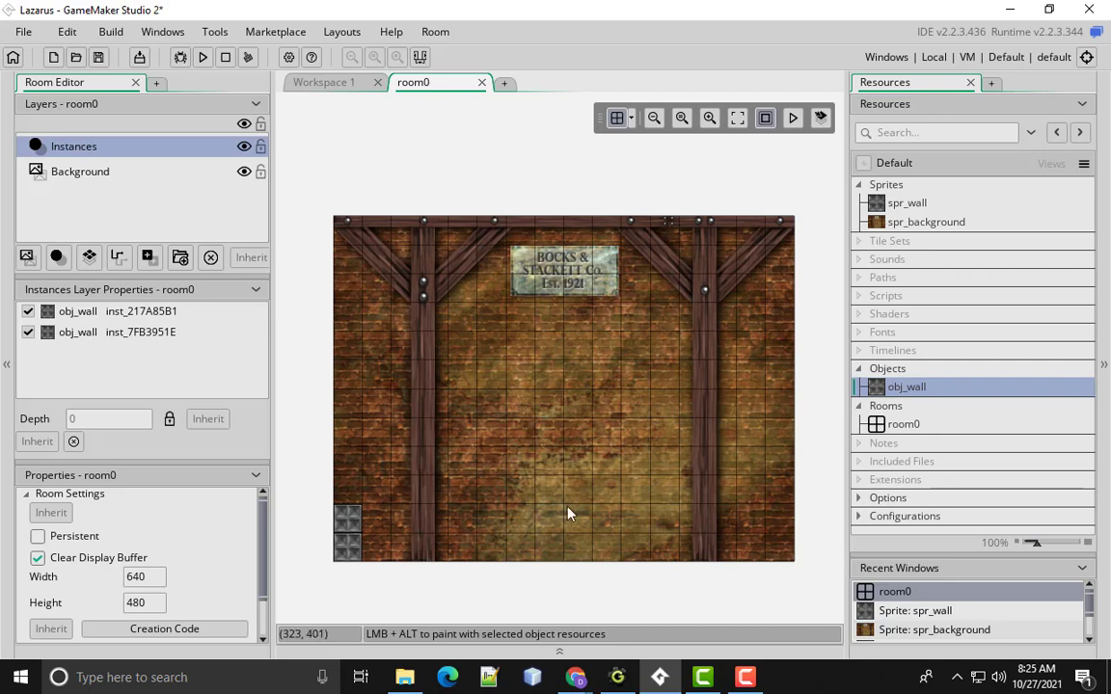
pyautogui.keyDown('alt'); pyautogui.click(374, 557); pyautogui.keyUp('alt')
pyautogui.moveTo(374, 557)
pyautogui.keyDown('alt'); pyautogui.mouseDown()
pyautogui.moveTo(702, 546)
pyautogui.moveTo(779, 518)
pyautogui.mouseUp(); pyautogui.keyUp('alt')
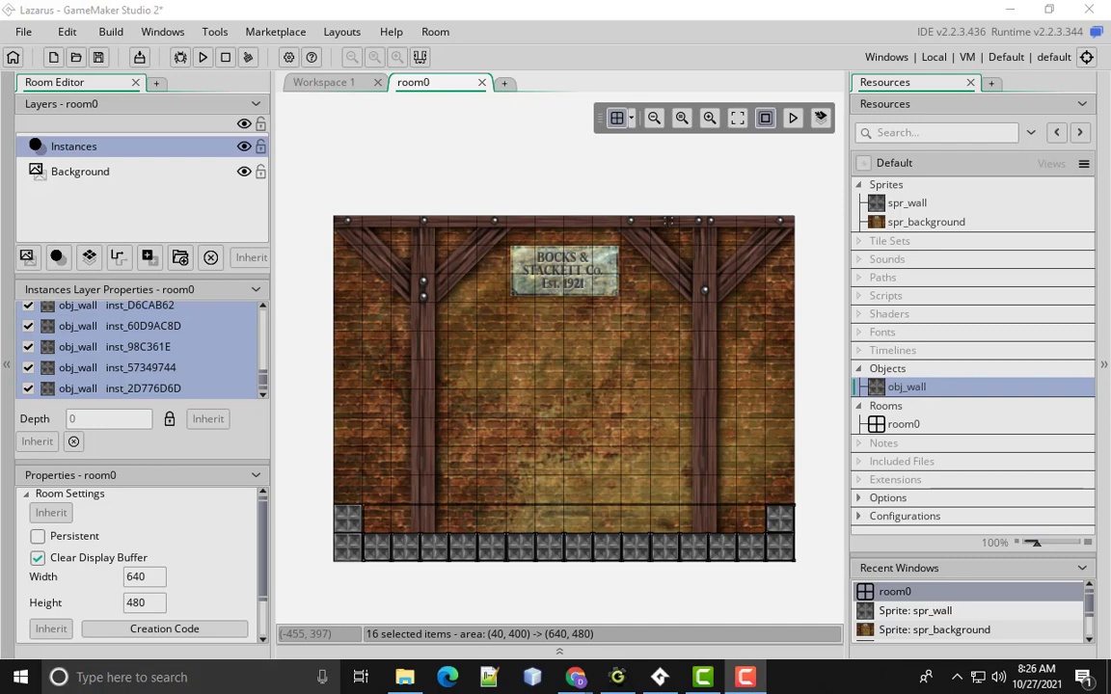
pyautogui.click(630, 118)
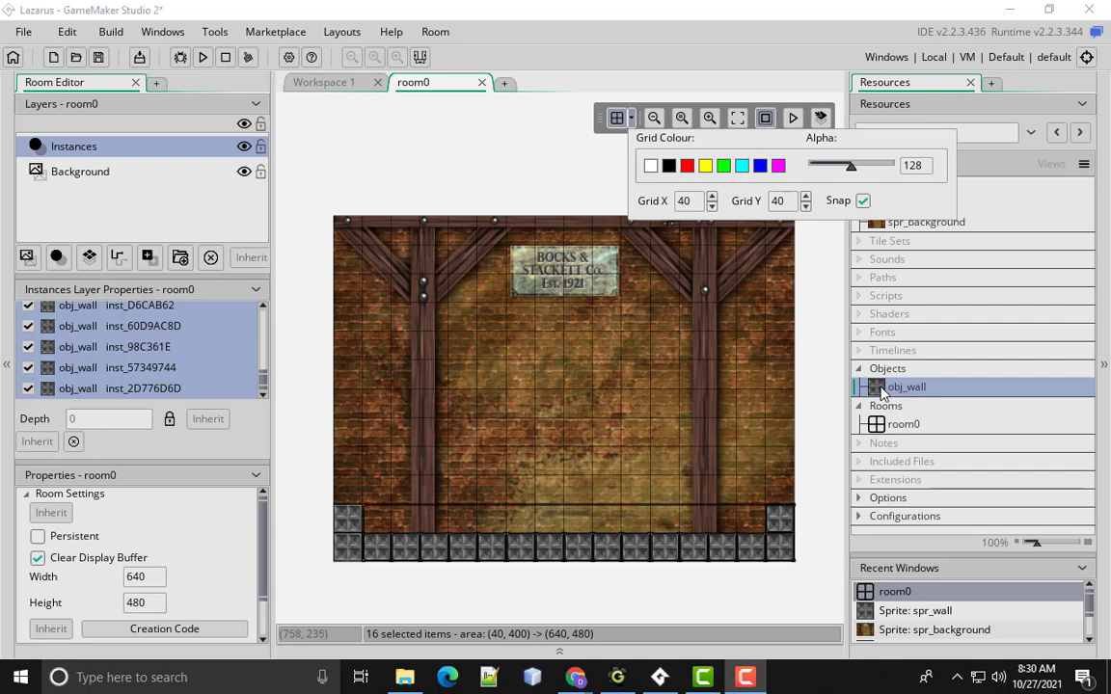
# Stack more obj_wall blocks into raised steps, each topped by a block, plus a taller left-end column
pyautogui.moveTo(880, 393); pyautogui.dragTo(460, 525)
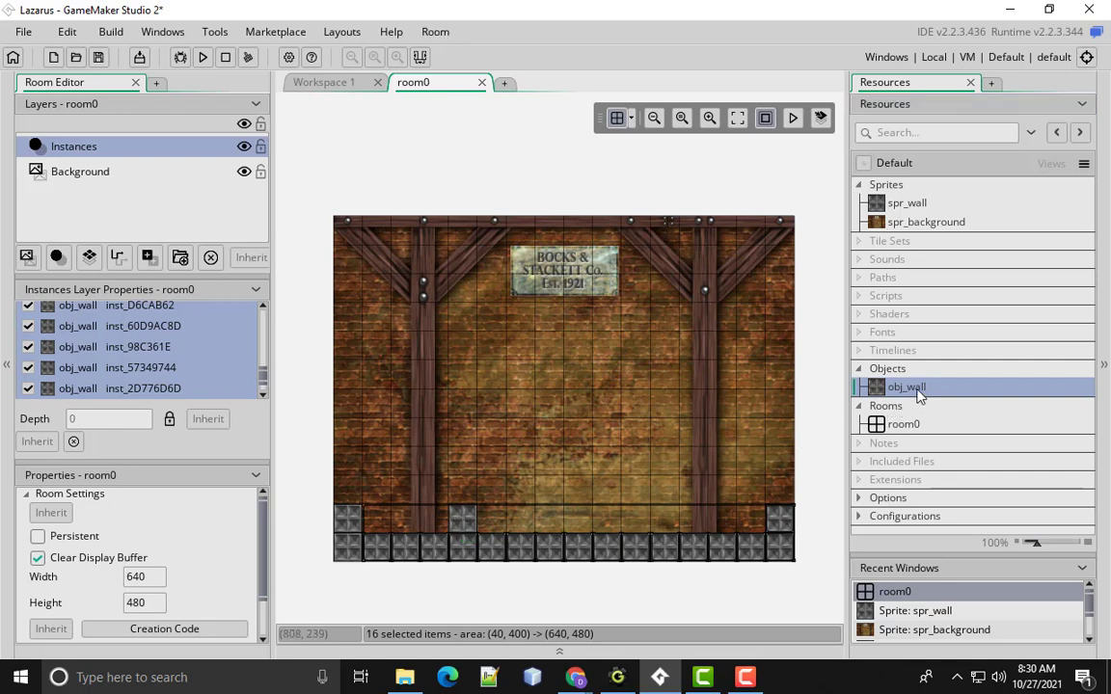
pyautogui.moveTo(911, 389); pyautogui.dragTo(664, 527)
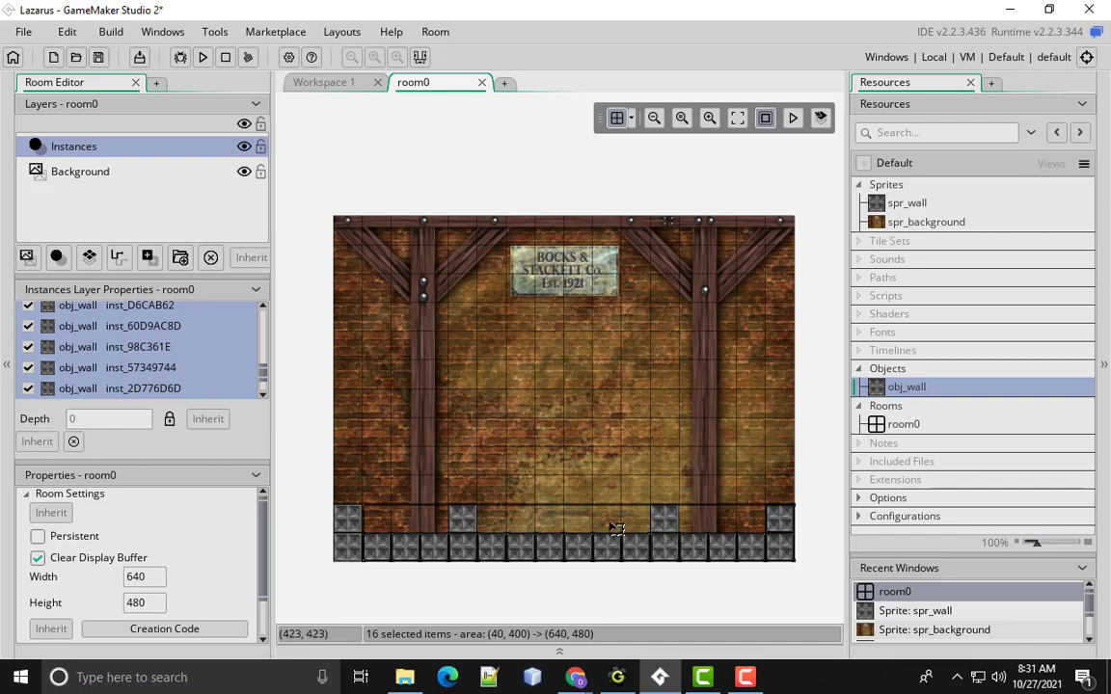
pyautogui.moveTo(873, 387); pyautogui.dragTo(638, 521)
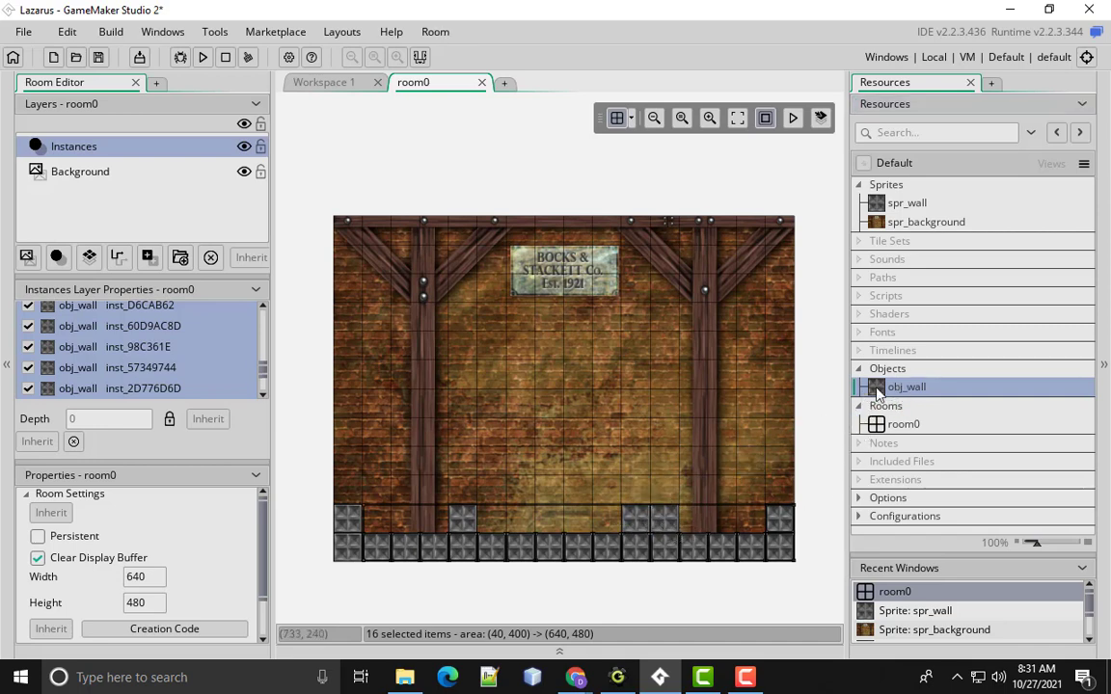
pyautogui.moveTo(877, 393); pyautogui.dragTo(694, 518)
pyautogui.moveTo(882, 389); pyautogui.dragTo(664, 489)
pyautogui.moveTo(882, 388); pyautogui.dragTo(491, 518)
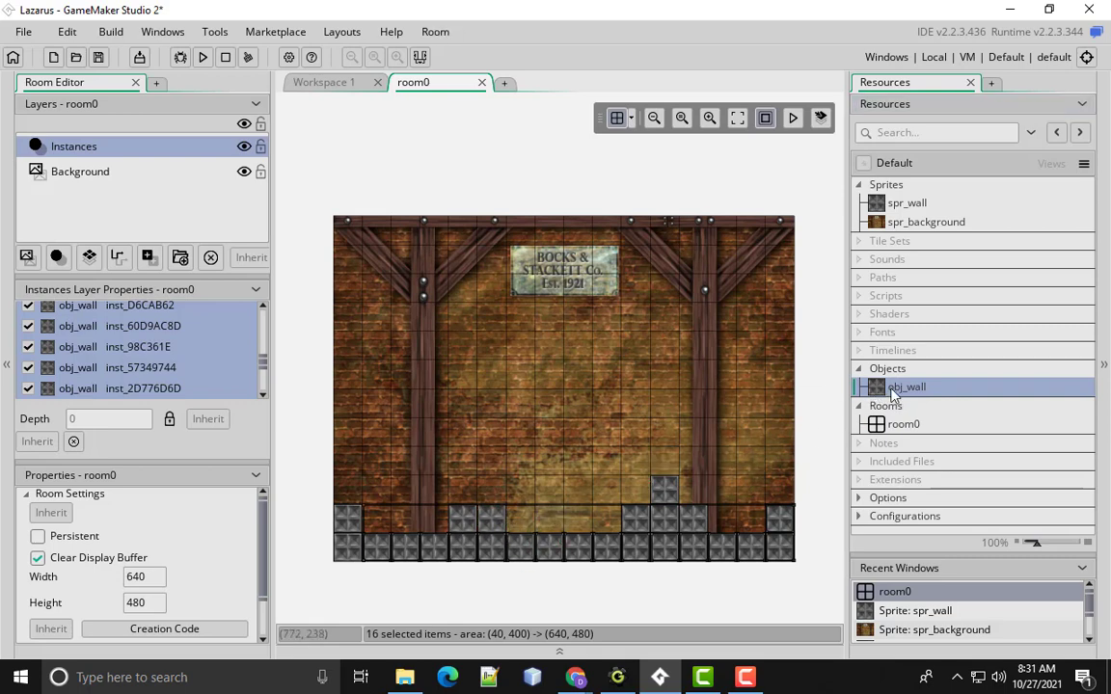
pyautogui.moveTo(892, 393); pyautogui.dragTo(442, 517)
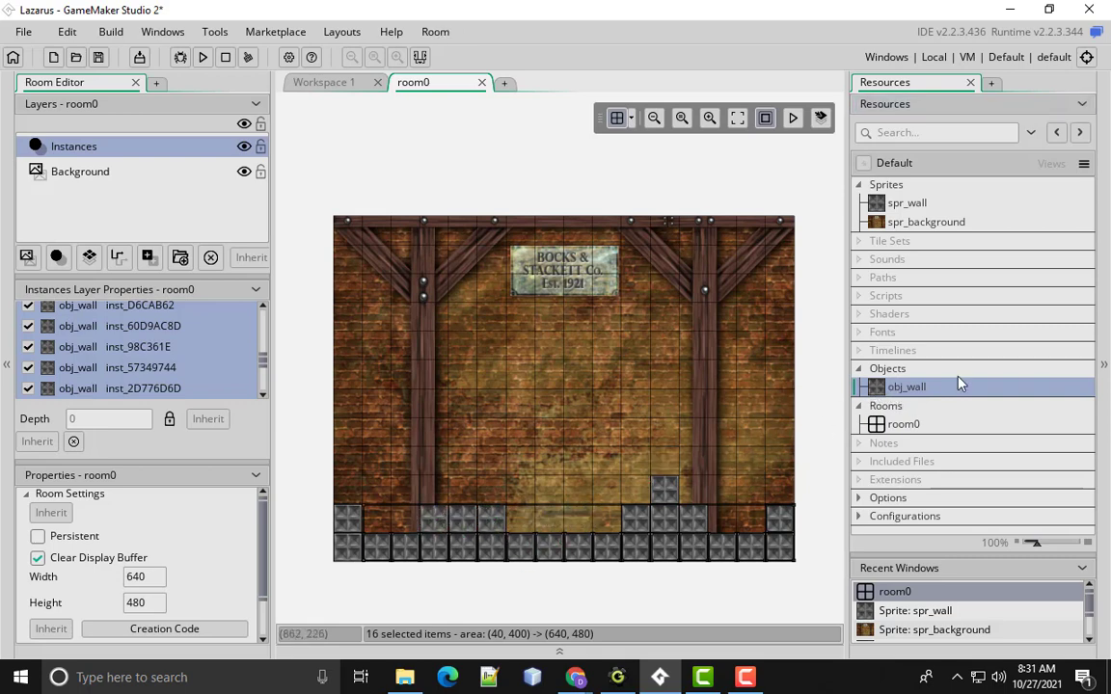
pyautogui.moveTo(902, 395); pyautogui.dragTo(463, 489)
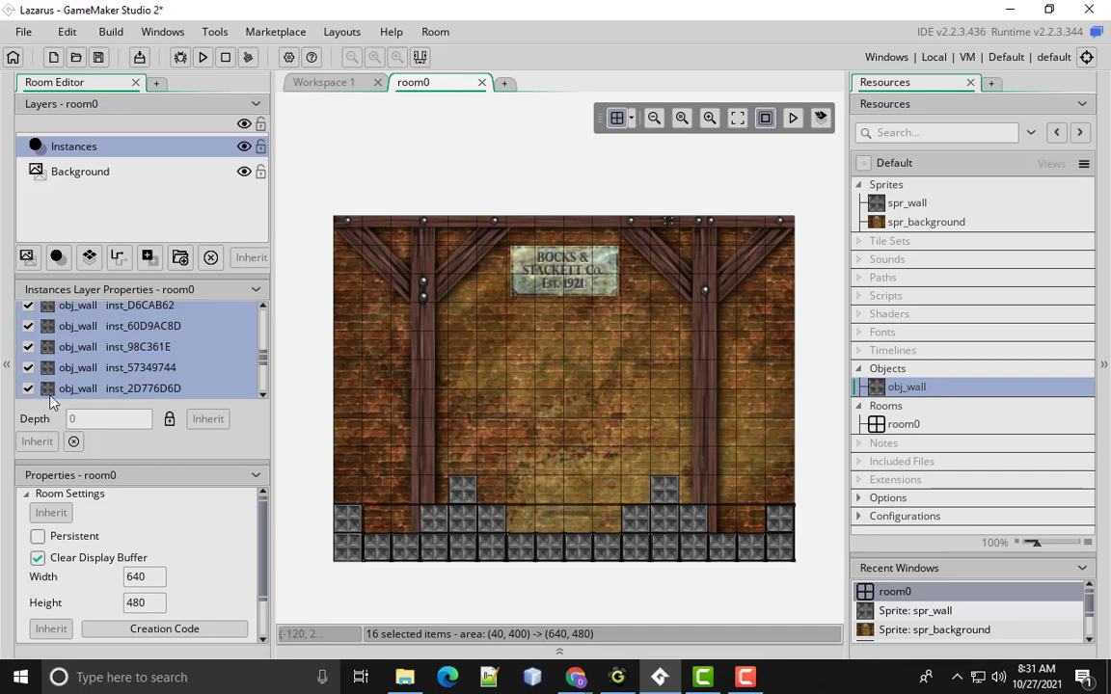
pyautogui.keyDown('alt'); pyautogui.click(349, 491); pyautogui.keyUp('alt')
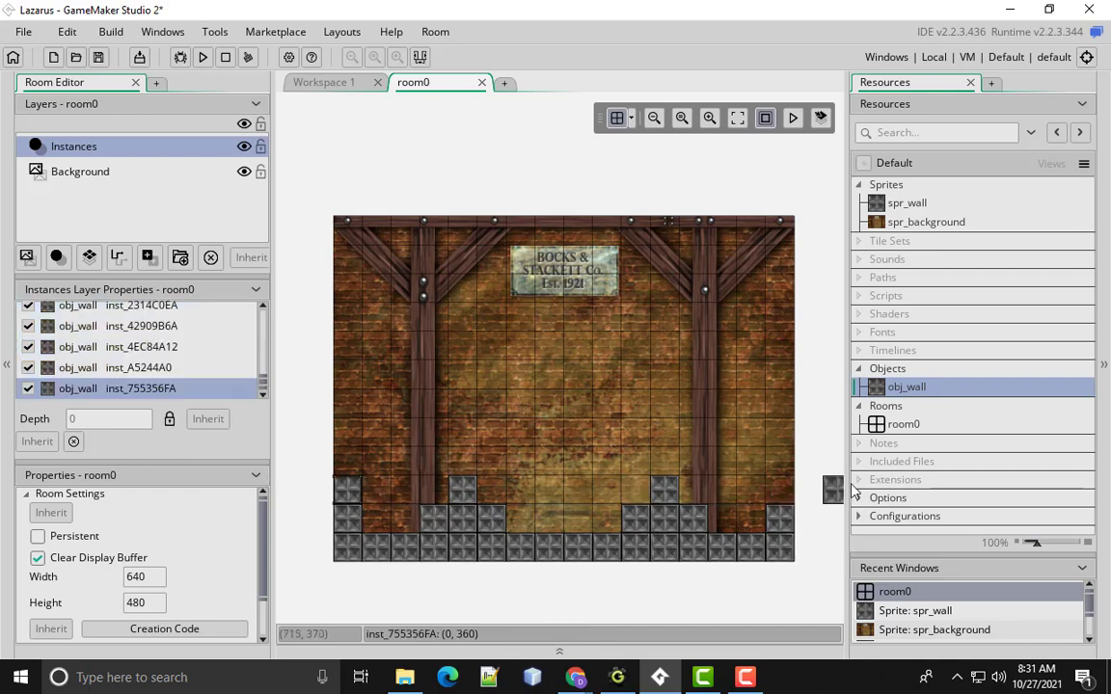
pyautogui.moveTo(852, 492); pyautogui.dragTo(783, 491)
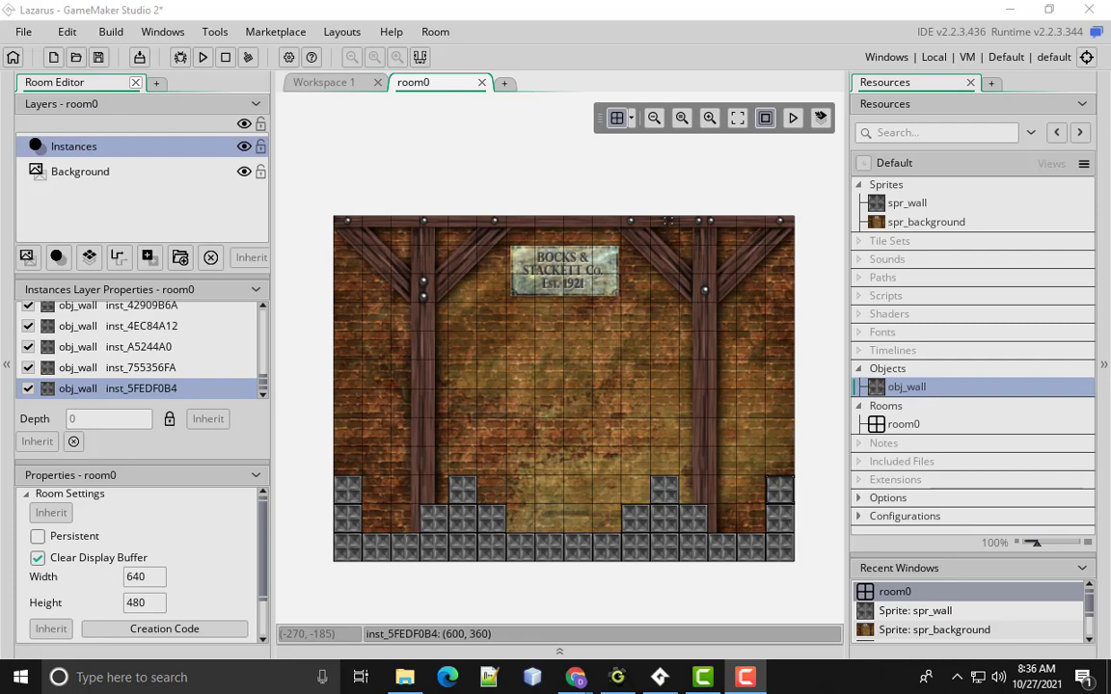
# Add a new sprite named spr_laz_stand and open the image import browser for it
pyautogui.rightClick(896, 189)
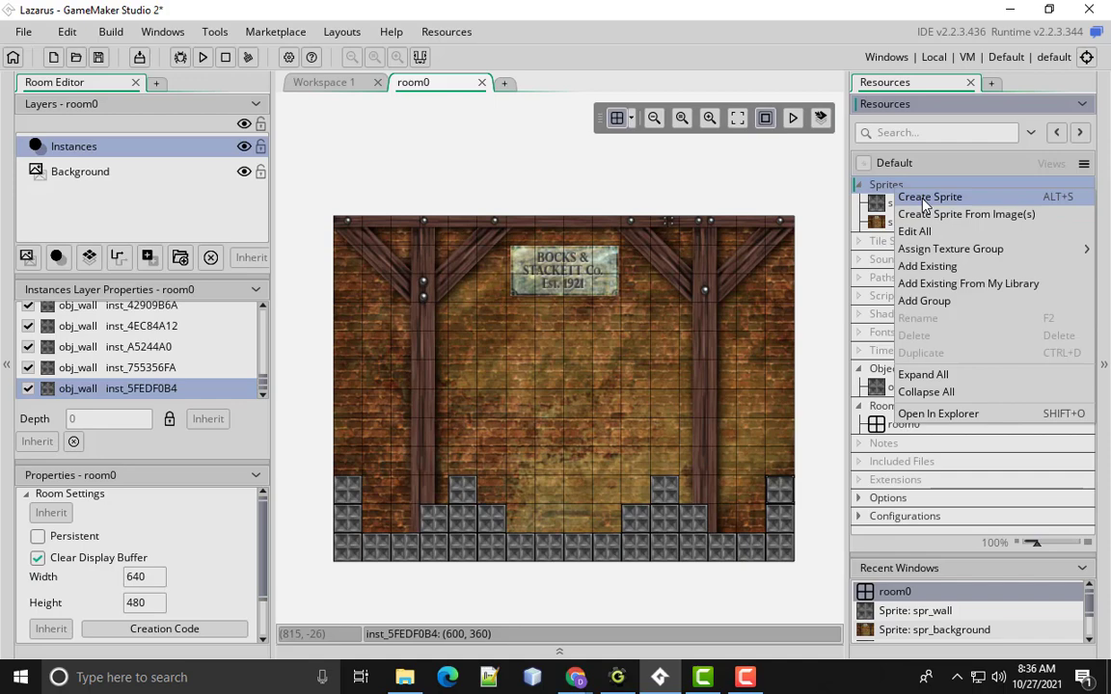
pyautogui.click(926, 197)
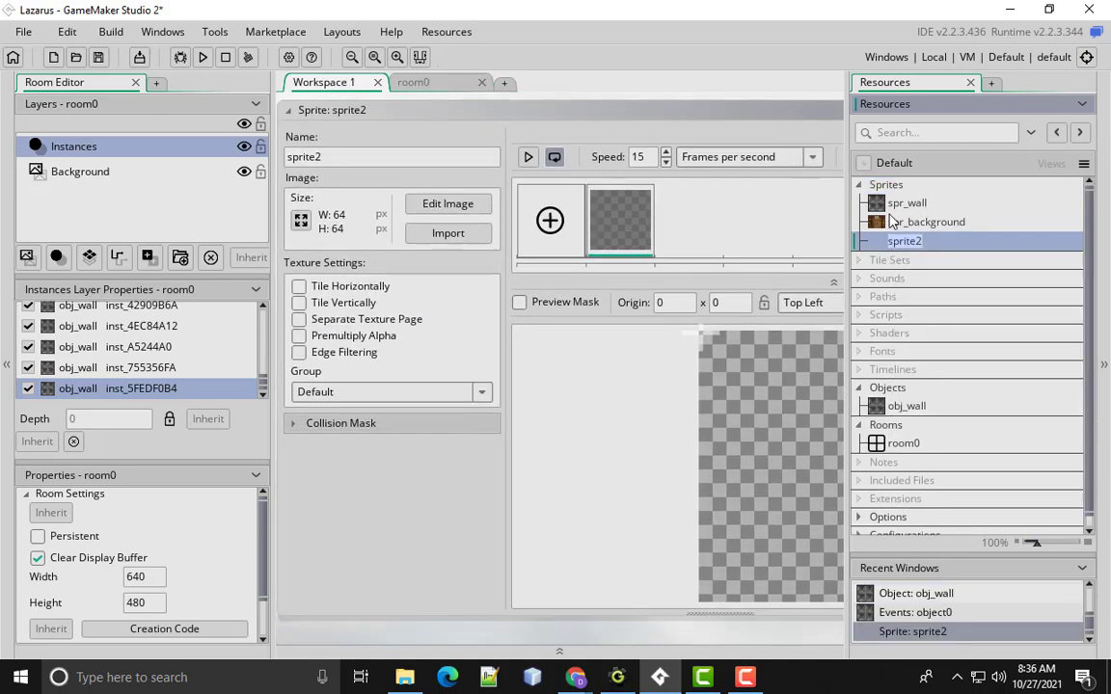
pyautogui.click(341, 156)
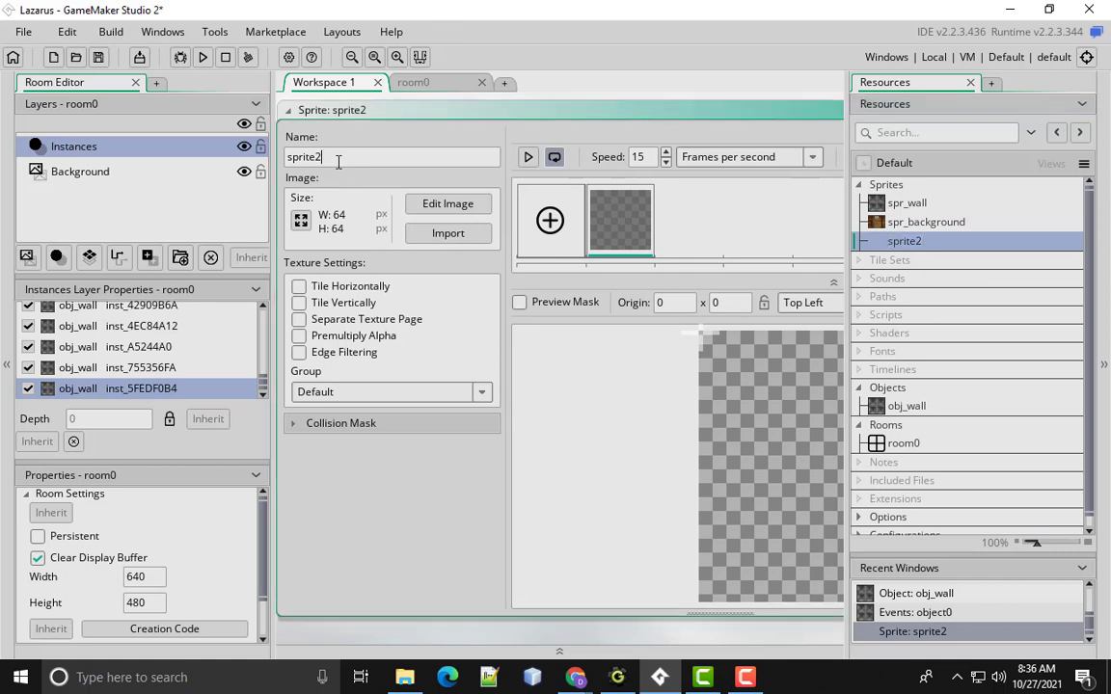
pyautogui.press('BackSpace')
pyautogui.press('BackSpace')
pyautogui.press('BackSpace')
pyautogui.press('BackSpace')
pyautogui.write('_laz_stand')
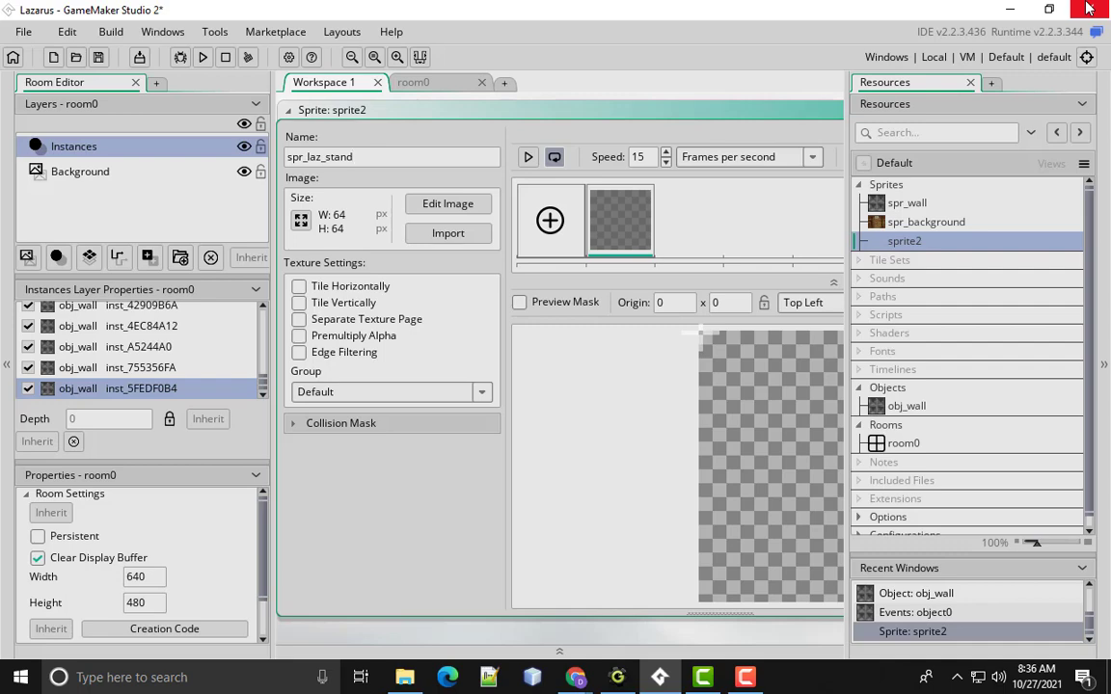
pyautogui.click(430, 240)
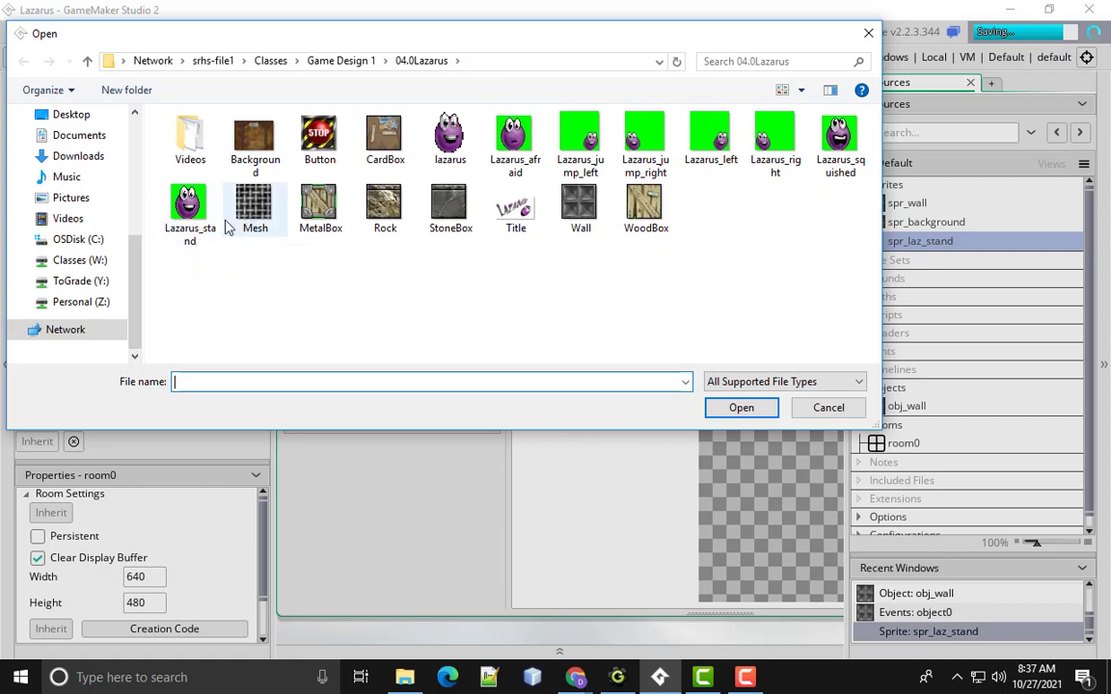
# Import the Lazarus_stand picture as spr_laz_stand's single 40×40 frame
pyautogui.click(196, 235)
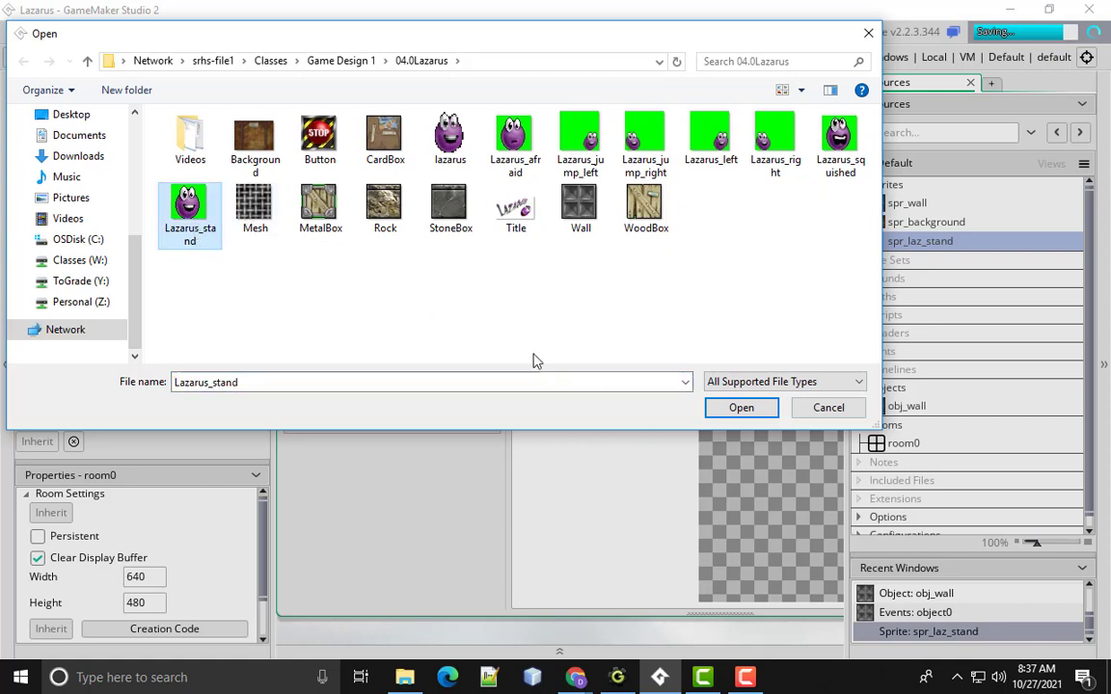
pyautogui.click(740, 408)
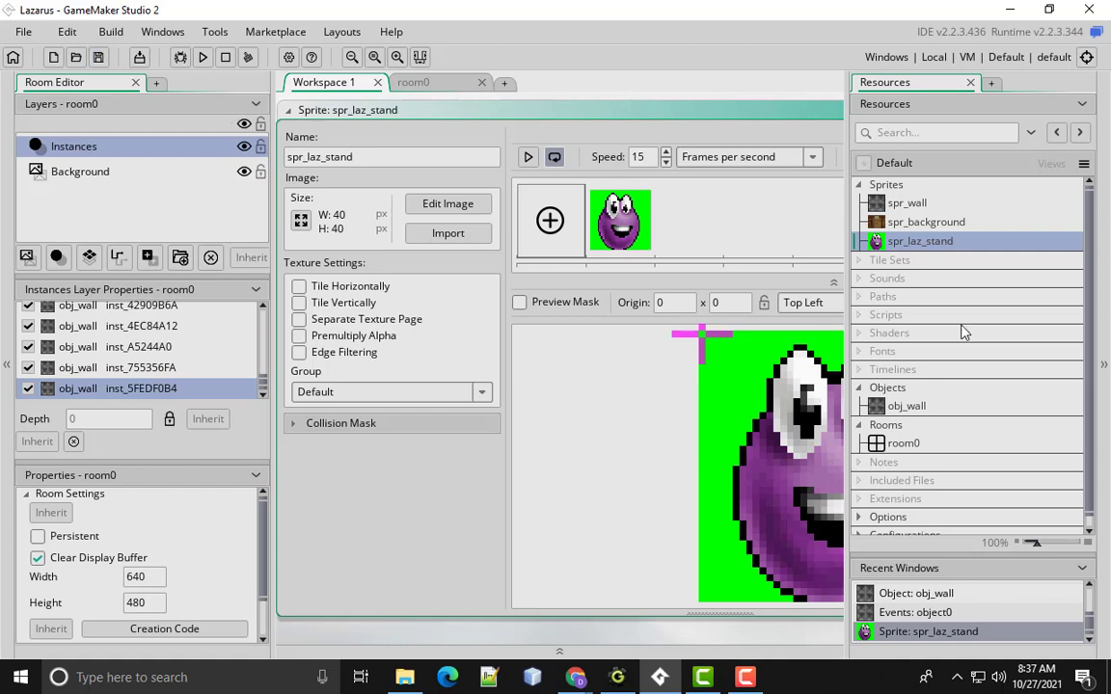
# Create object obj_laz_stand and assign it the spr_laz_stand sprite
pyautogui.doubleClick(904, 445)
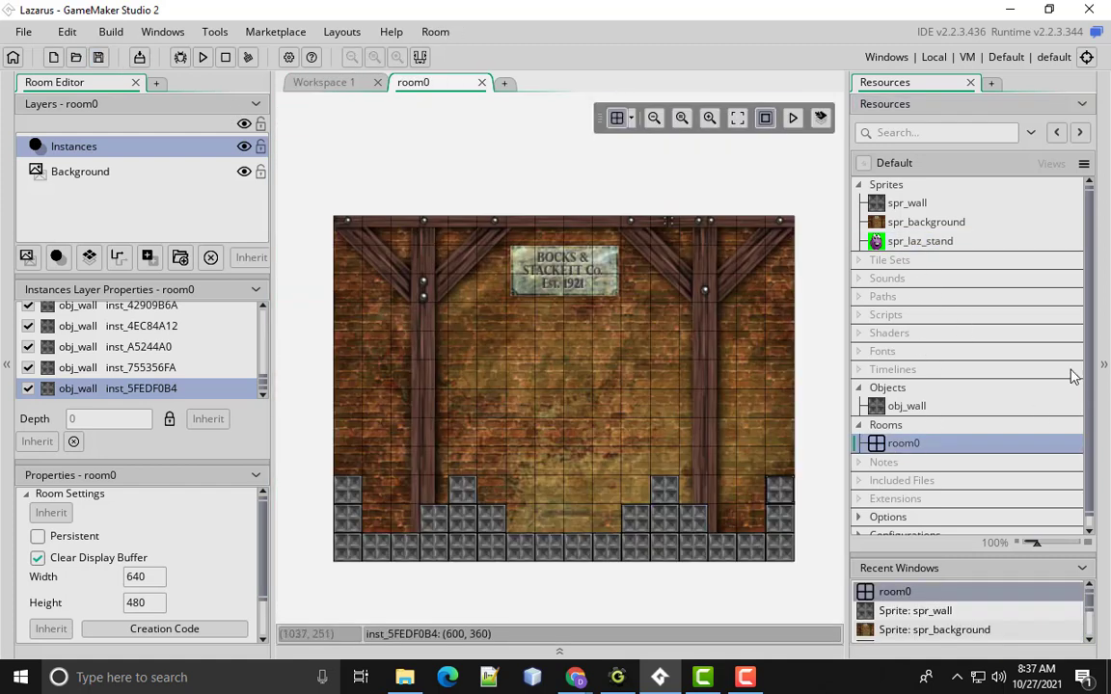
pyautogui.rightClick(896, 395)
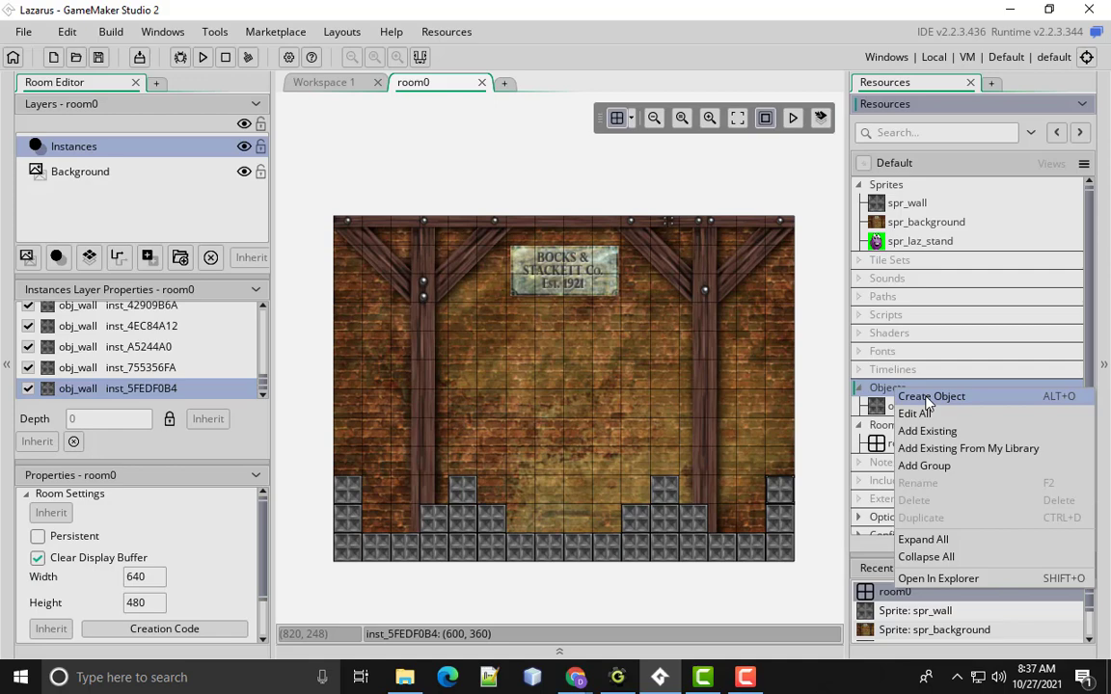
pyautogui.click(927, 401)
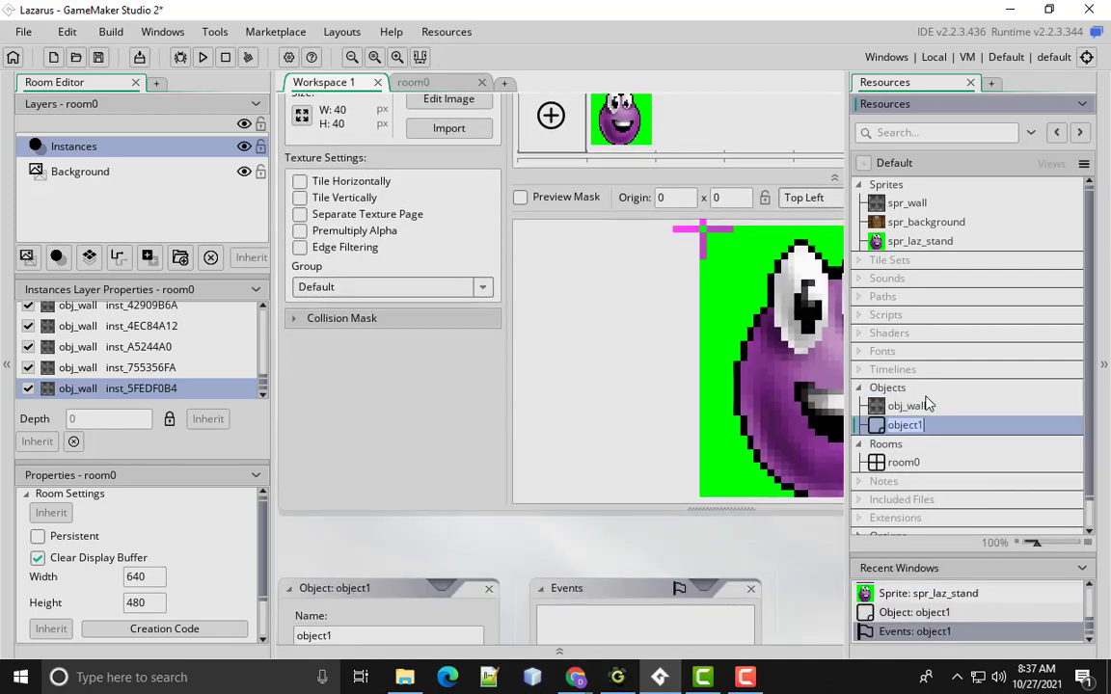
pyautogui.click(396, 221)
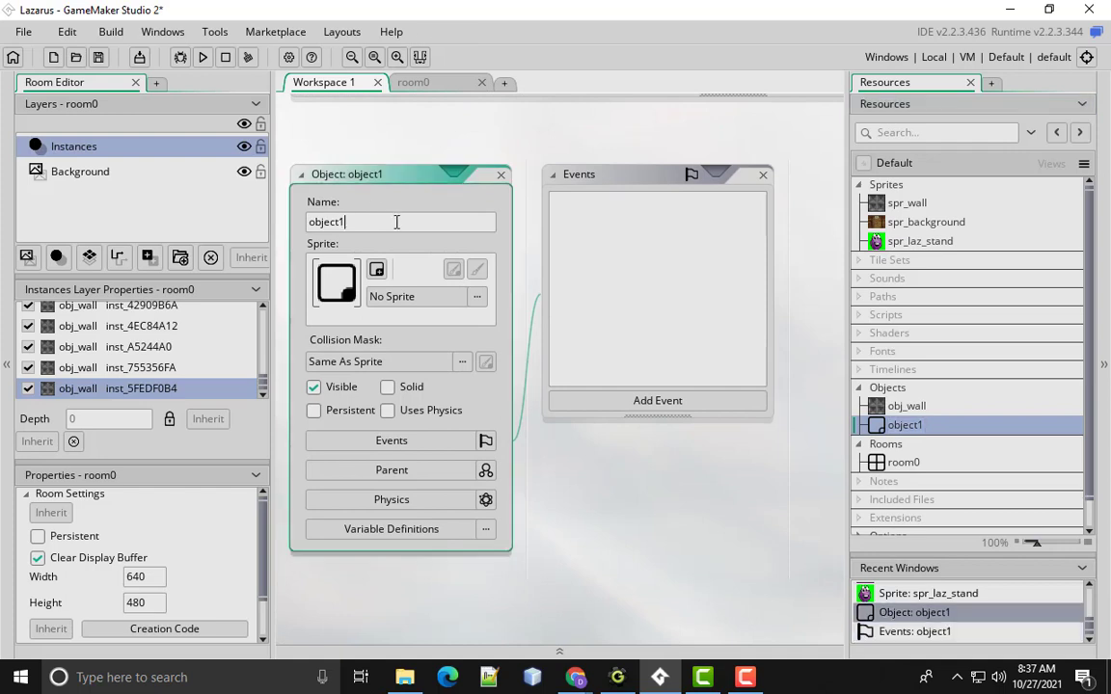
pyautogui.press('BackSpace')
pyautogui.press('BackSpace')
pyautogui.press('BackSpace')
pyautogui.press('BackSpace')
pyautogui.write('_laz_stand')
pyautogui.click(476, 296)
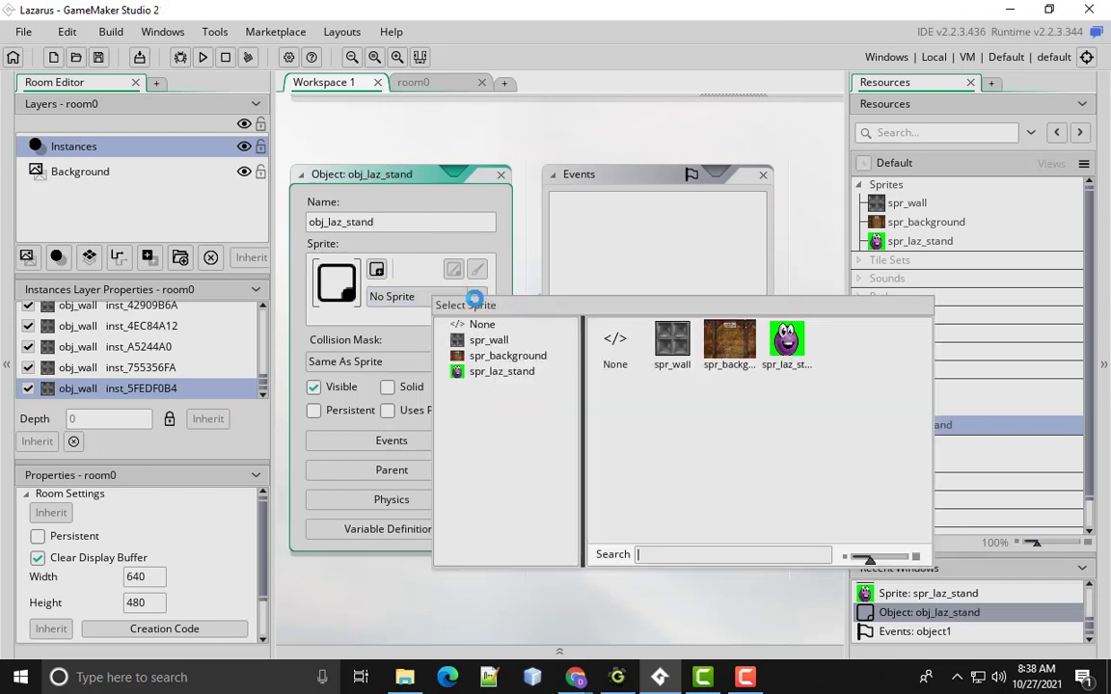
pyautogui.click(787, 347)
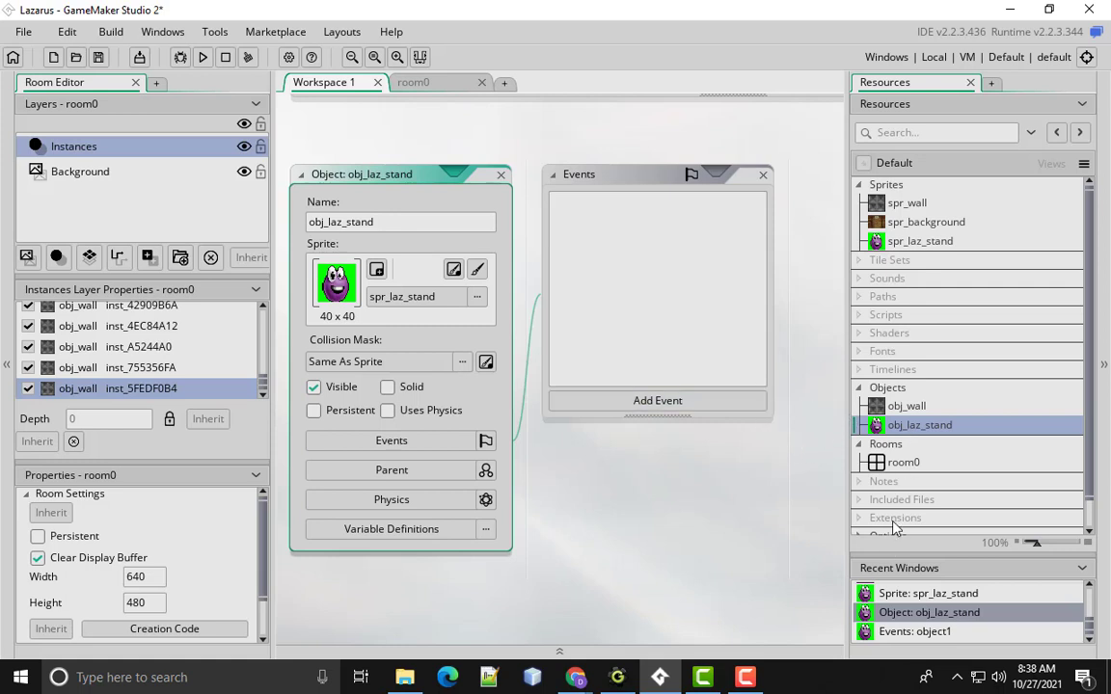
pyautogui.scroll(-1, 918, 461)
# Place an obj_laz_stand Lazarus on room0's floor between the wall stacks, then reopen spr_laz_stand
pyautogui.doubleClick(912, 436)
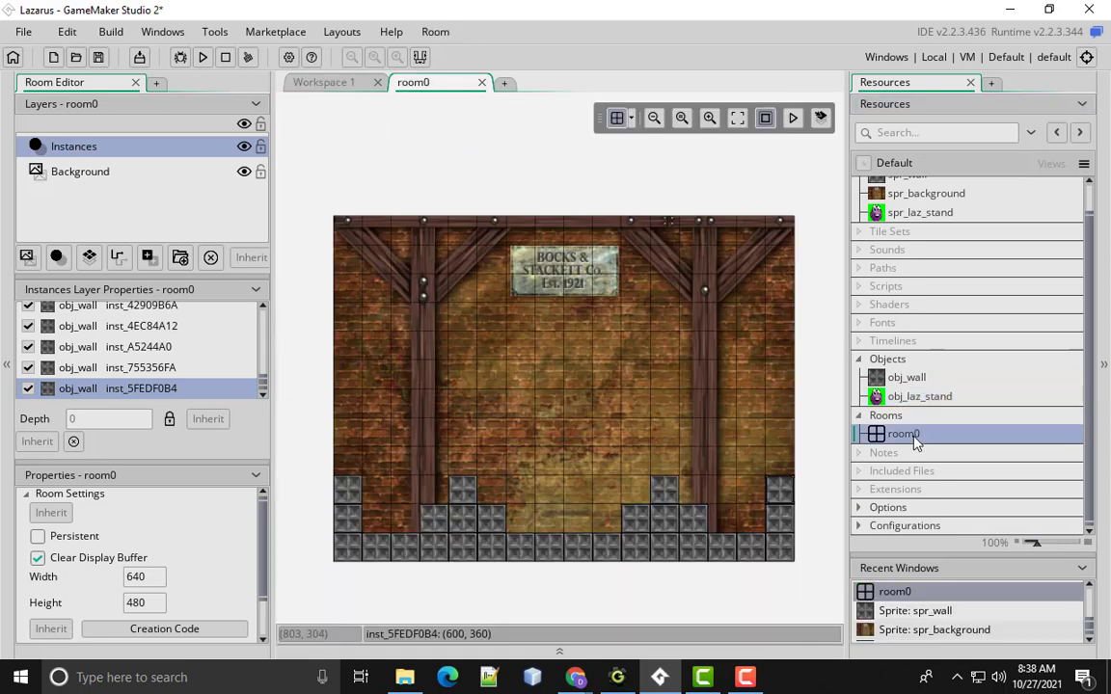
pyautogui.moveTo(927, 397); pyautogui.dragTo(551, 503)
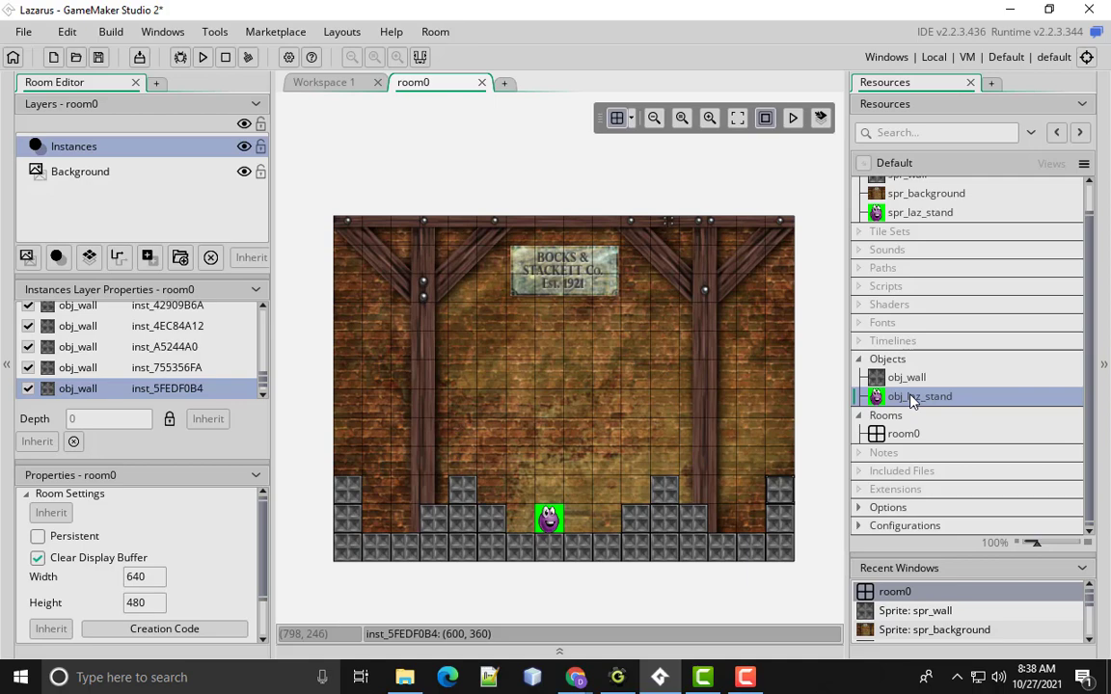
pyautogui.doubleClick(920, 213)
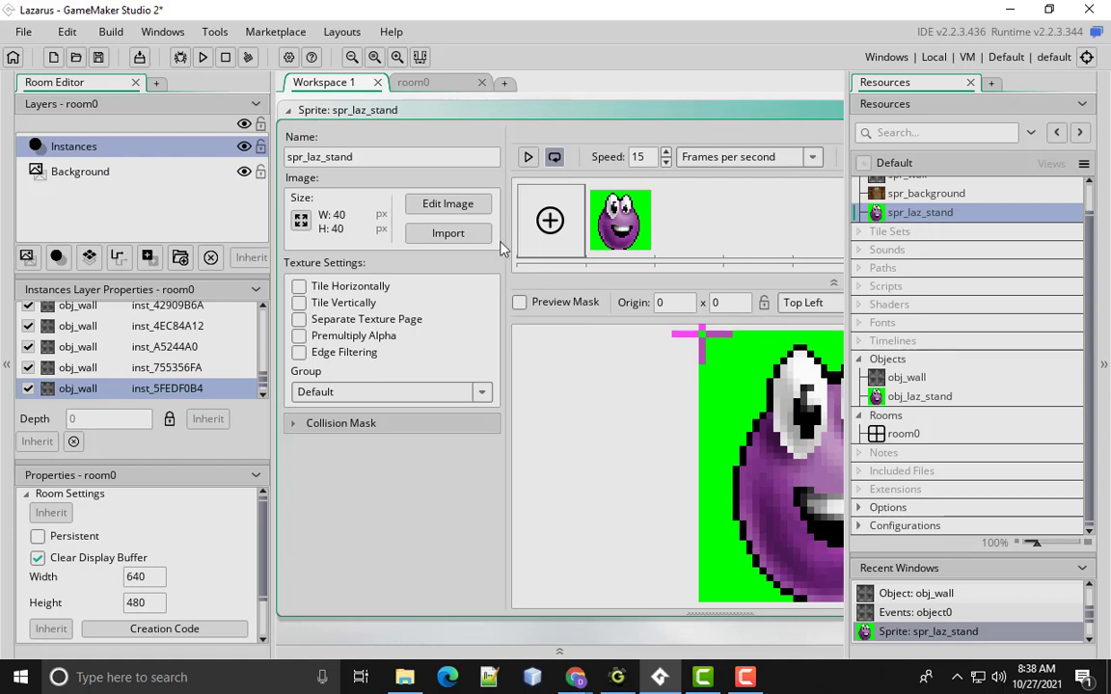
# Erase spr_laz_stand's green background with the Colour remove tool, then view room0
pyautogui.click(444, 213)
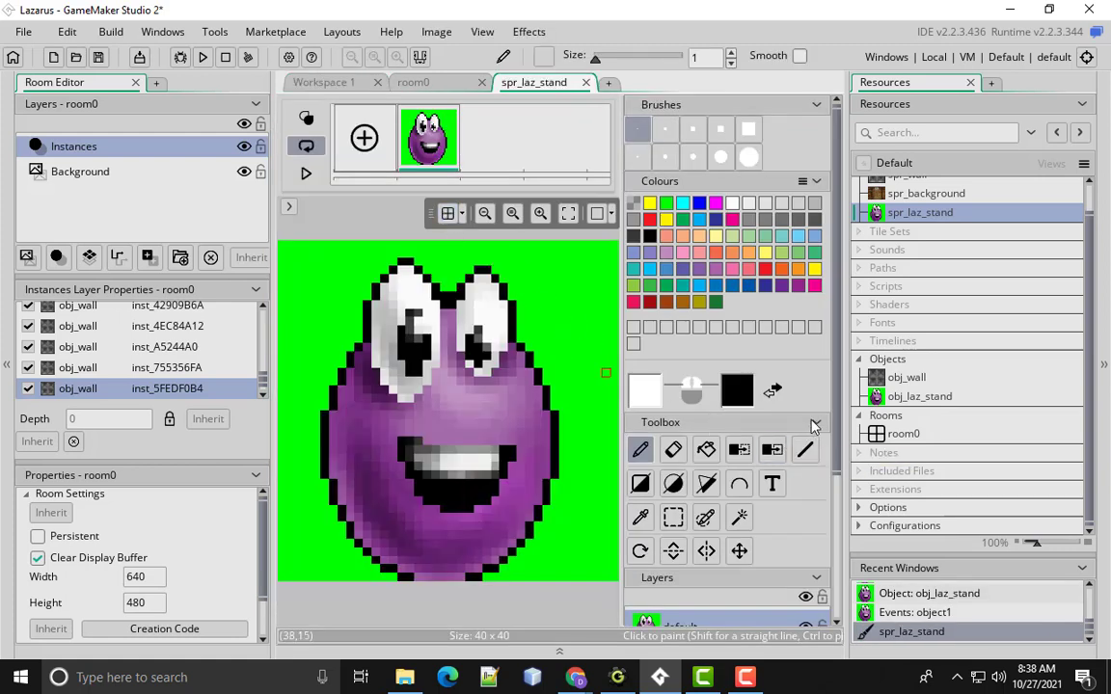
pyautogui.click(738, 451)
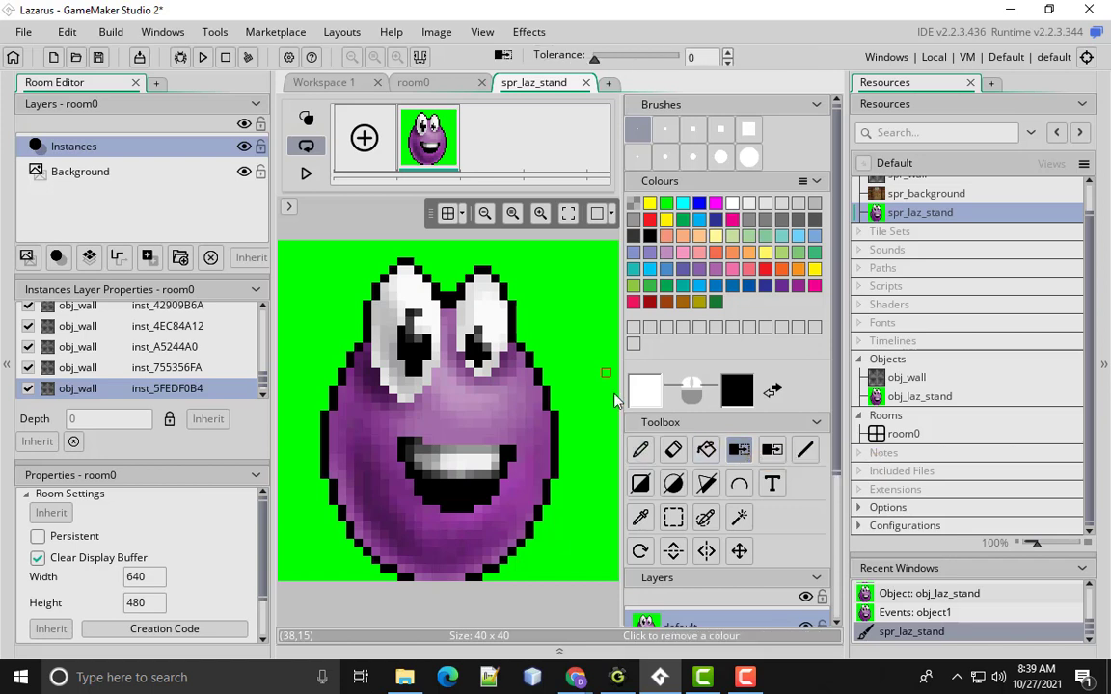
pyautogui.click(562, 295)
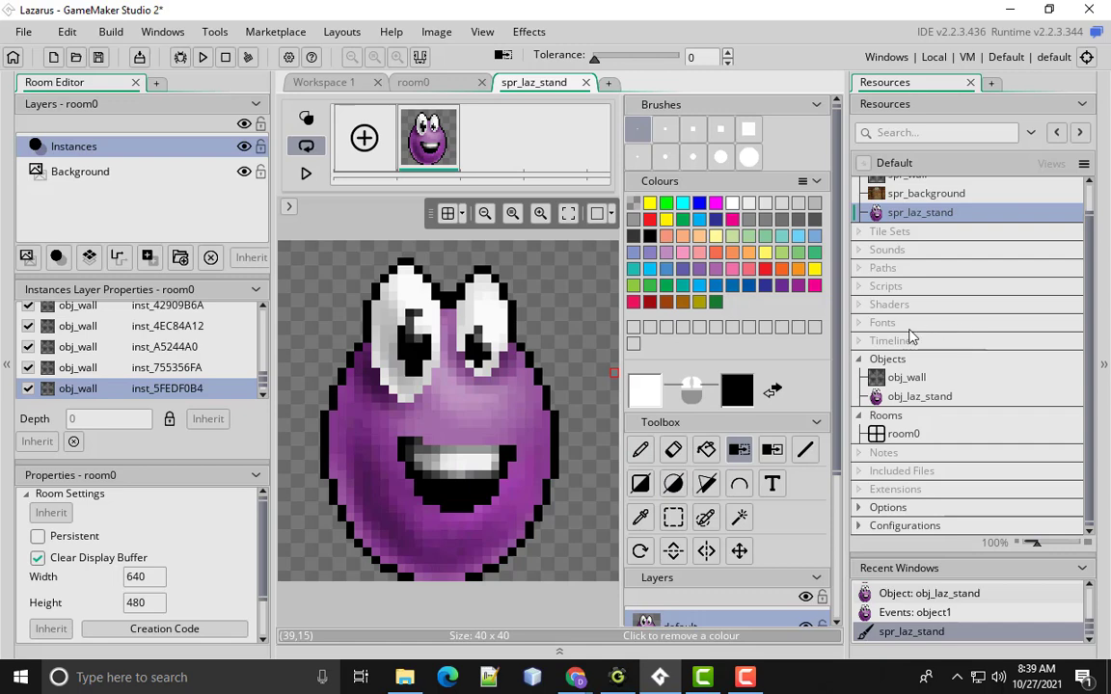
pyautogui.doubleClick(906, 433)
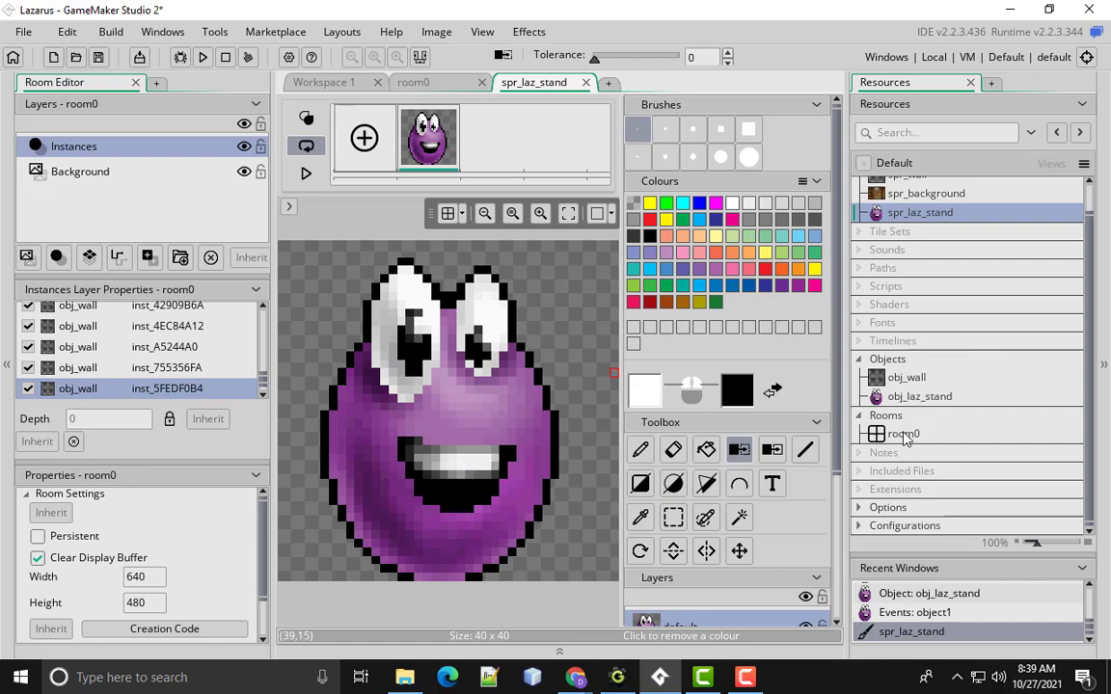